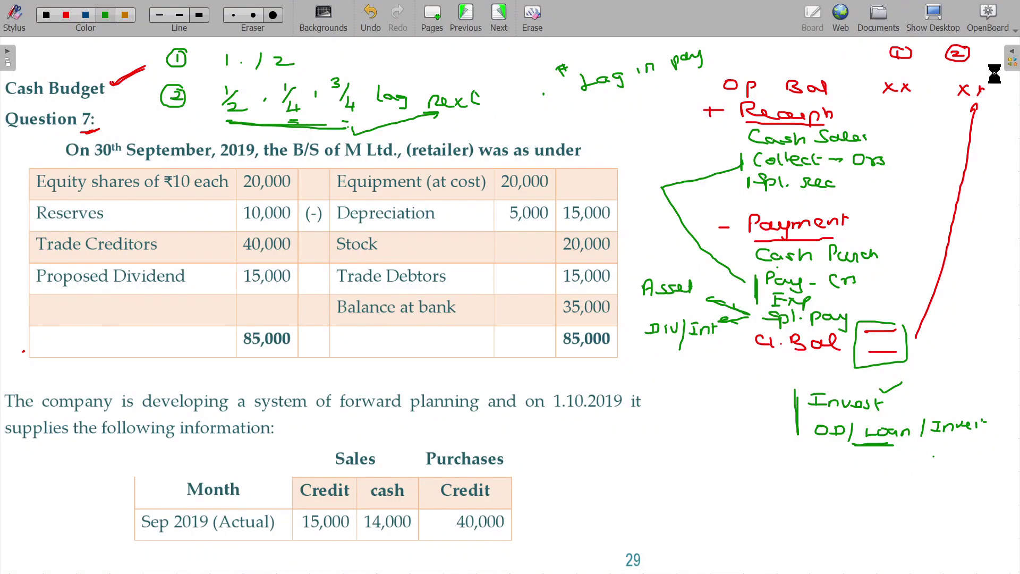
Box B/S, underline 'bank' and circle 35,000 in red, then write 35000 beside Op. Balance.
{"action": "key", "text": "Page_Down"}
{"action": "key", "text": "Page_Down"}
{"action": "key", "text": "Page_Up"}
{"action": "key", "text": "Page_Up"}
{"action": "key", "text": "Page_Down"}
{"action": "key", "text": "Page_Down"}
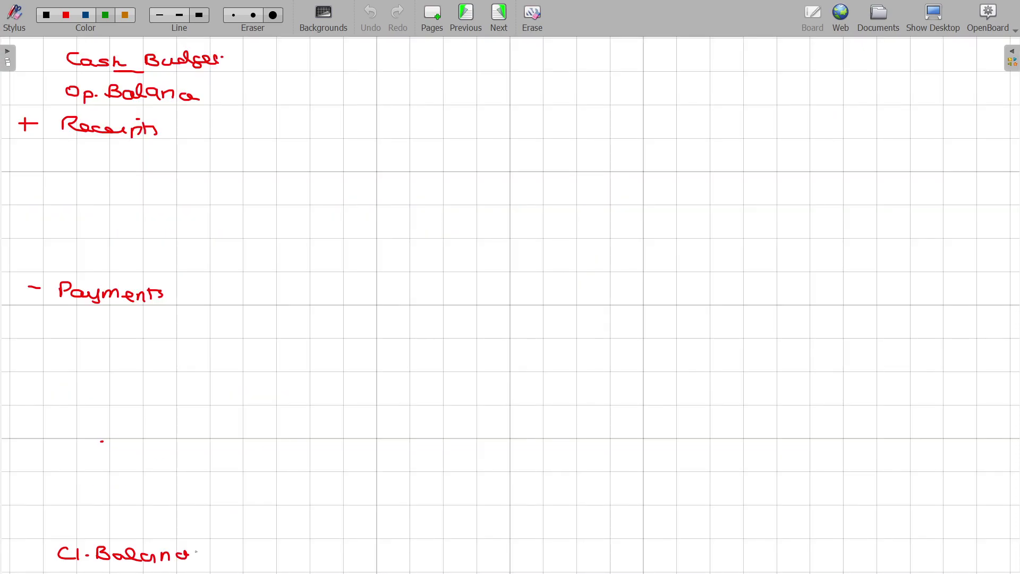
{"action": "key", "text": "Page_Up"}
{"action": "key", "text": "Page_Up"}
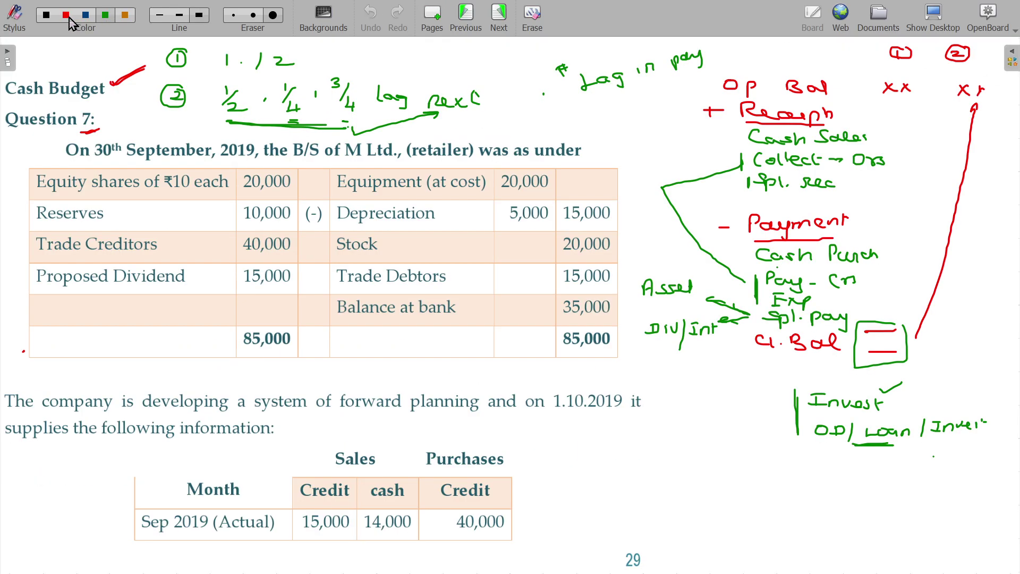
{"action": "mouse_move", "coordinate": [307, 136]}
{"action": "left_mouse_down"}
{"action": "mouse_move", "coordinate": [281, 162]}
{"action": "mouse_move", "coordinate": [324, 162]}
{"action": "mouse_move", "coordinate": [287, 134]}
{"action": "left_mouse_up"}
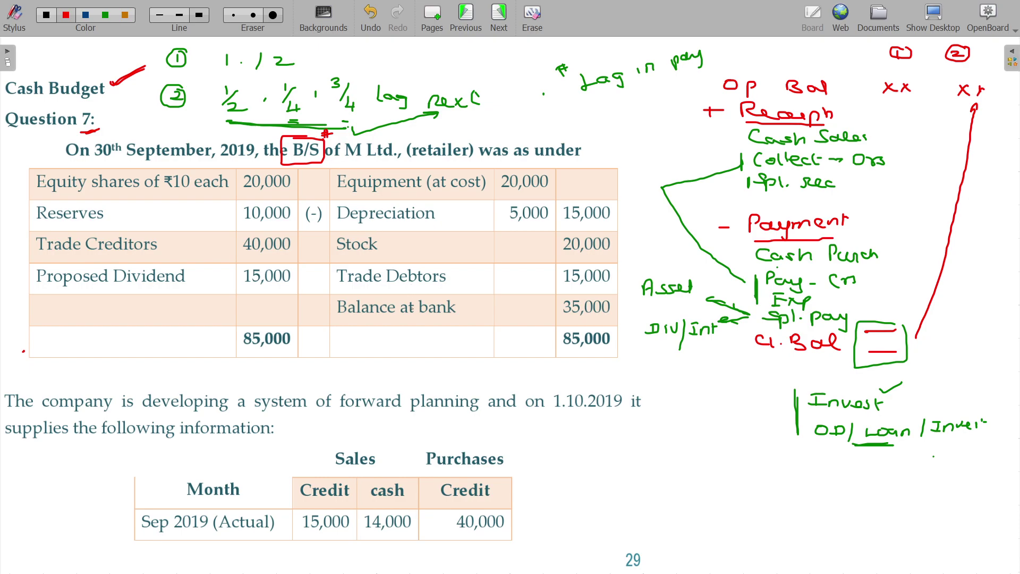
{"action": "left_click_drag", "start_coordinate": [412, 319], "coordinate": [427, 320]}
{"action": "mouse_move", "coordinate": [593, 295]}
{"action": "left_mouse_down"}
{"action": "mouse_move", "coordinate": [553, 319]}
{"action": "mouse_move", "coordinate": [615, 301]}
{"action": "mouse_move", "coordinate": [558, 292]}
{"action": "left_mouse_up"}
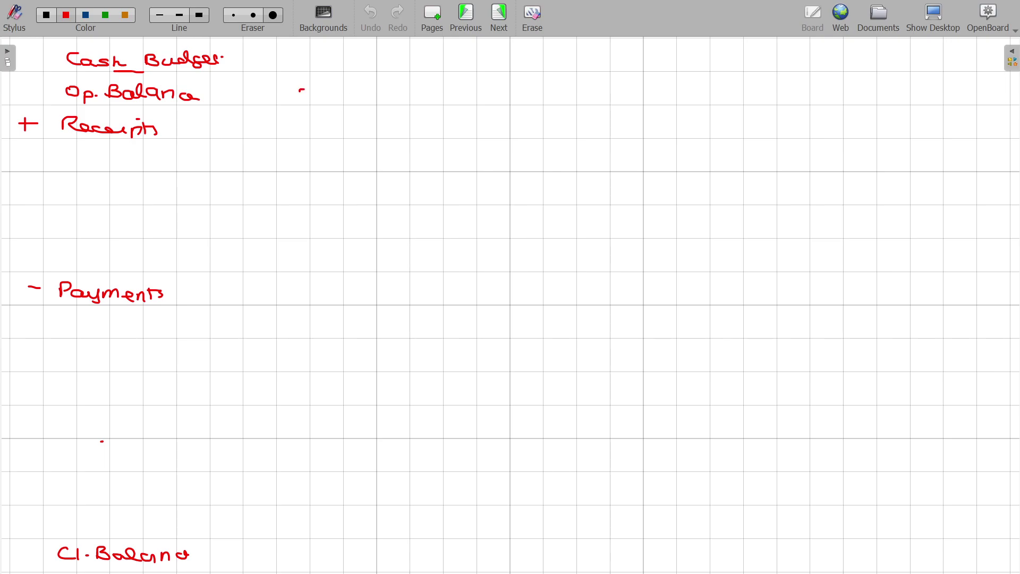
{"action": "mouse_move", "coordinate": [301, 90]}
{"action": "left_mouse_down"}
{"action": "mouse_move", "coordinate": [293, 96]}
{"action": "mouse_move", "coordinate": [369, 93]}
{"action": "left_mouse_up"}
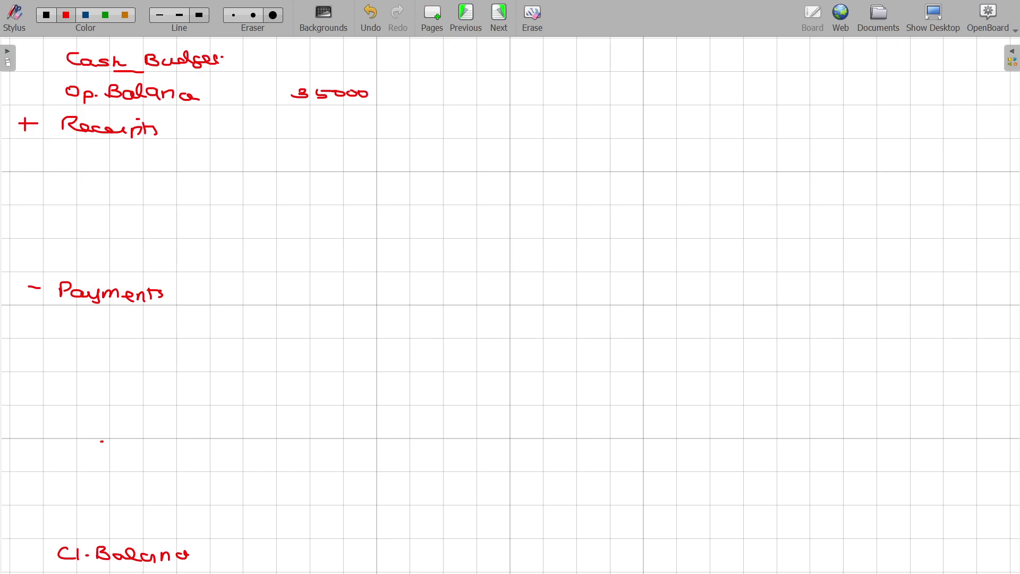
Underline 'required', 'cash budget', Oct, Nov and December in the task sentence on page 30.
{"action": "key", "text": "Page_Up"}
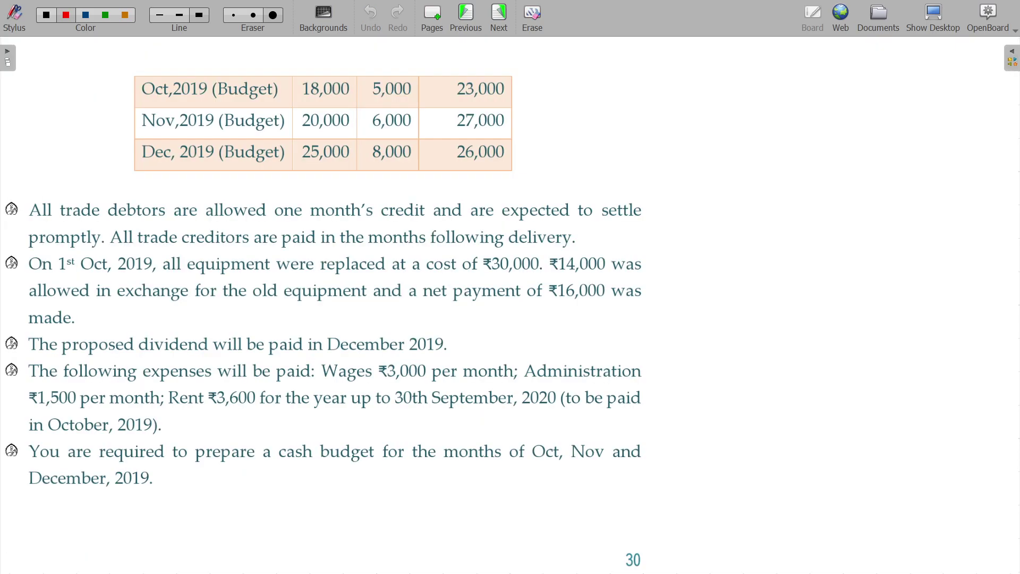
{"action": "key", "text": "Page_Up"}
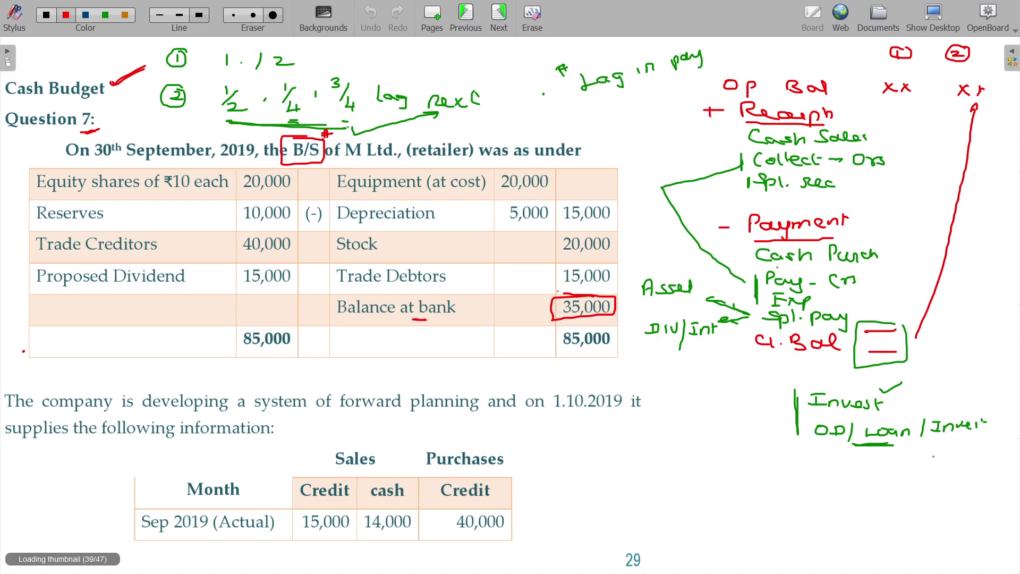
{"action": "key", "text": "Page_Down"}
{"action": "left_click_drag", "start_coordinate": [84, 463], "coordinate": [159, 465]}
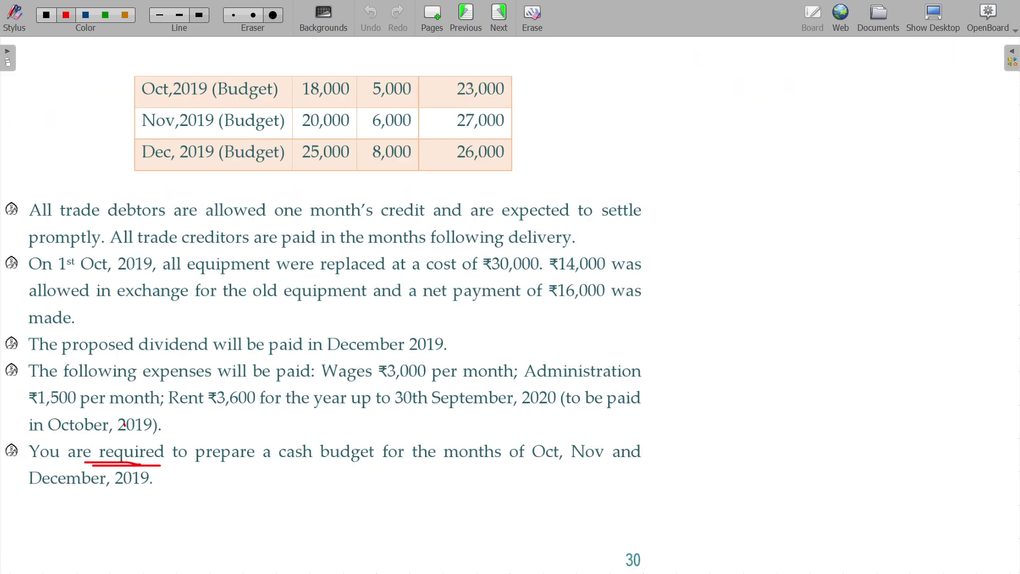
{"action": "left_click_drag", "start_coordinate": [284, 463], "coordinate": [363, 461]}
{"action": "left_click_drag", "start_coordinate": [532, 462], "coordinate": [588, 463]}
{"action": "left_click_drag", "start_coordinate": [25, 492], "coordinate": [73, 491]}
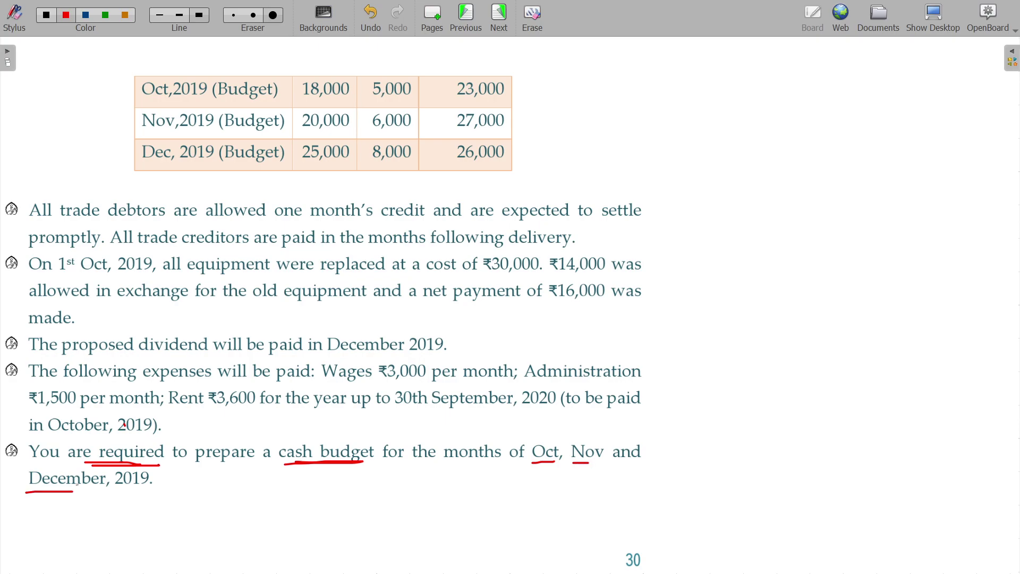
Write the Oct, Nov and Dec column headings on the budget grid page, then return to page 29.
{"action": "key", "text": "Page_Down"}
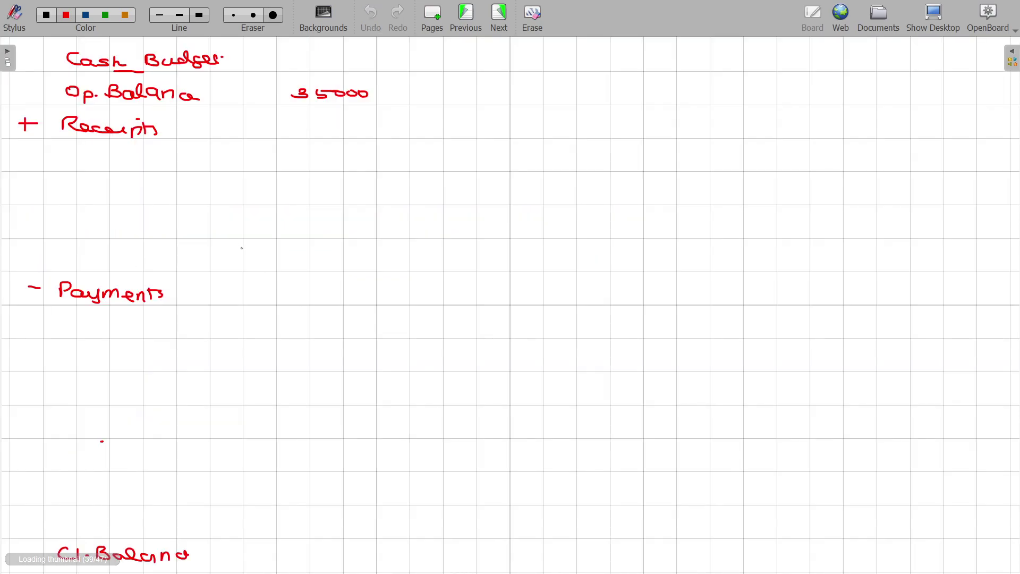
{"action": "left_click", "coordinate": [259, 254]}
{"action": "mouse_move", "coordinate": [318, 57]}
{"action": "left_mouse_down"}
{"action": "mouse_move", "coordinate": [307, 63]}
{"action": "mouse_move", "coordinate": [335, 67]}
{"action": "left_mouse_up"}
{"action": "mouse_move", "coordinate": [343, 55]}
{"action": "left_mouse_down"}
{"action": "mouse_move", "coordinate": [343, 68]}
{"action": "mouse_move", "coordinate": [407, 67]}
{"action": "mouse_move", "coordinate": [416, 54]}
{"action": "mouse_move", "coordinate": [554, 68]}
{"action": "left_mouse_up"}
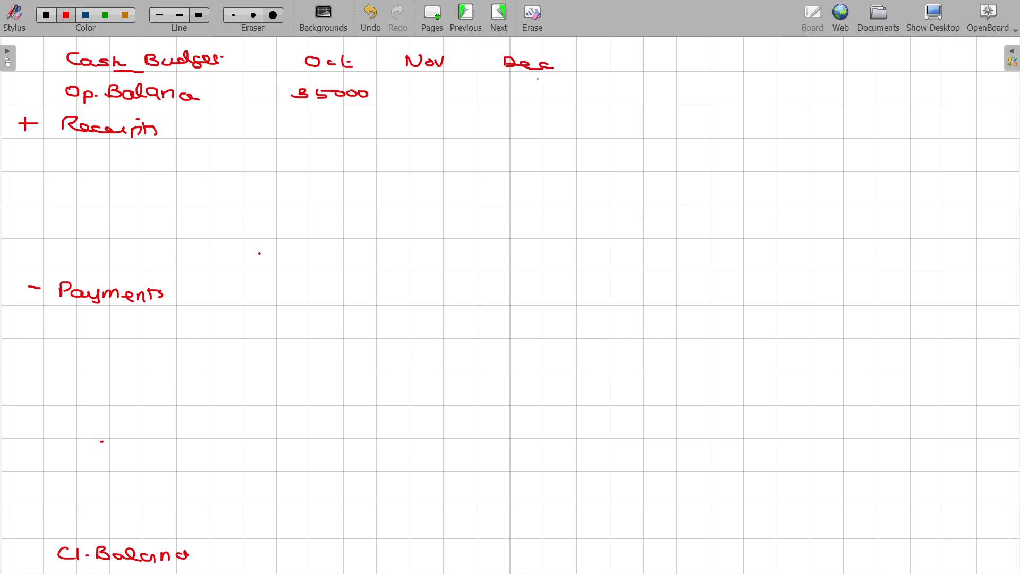
{"action": "key", "text": "Page_Up"}
{"action": "key", "text": "Page_Up"}
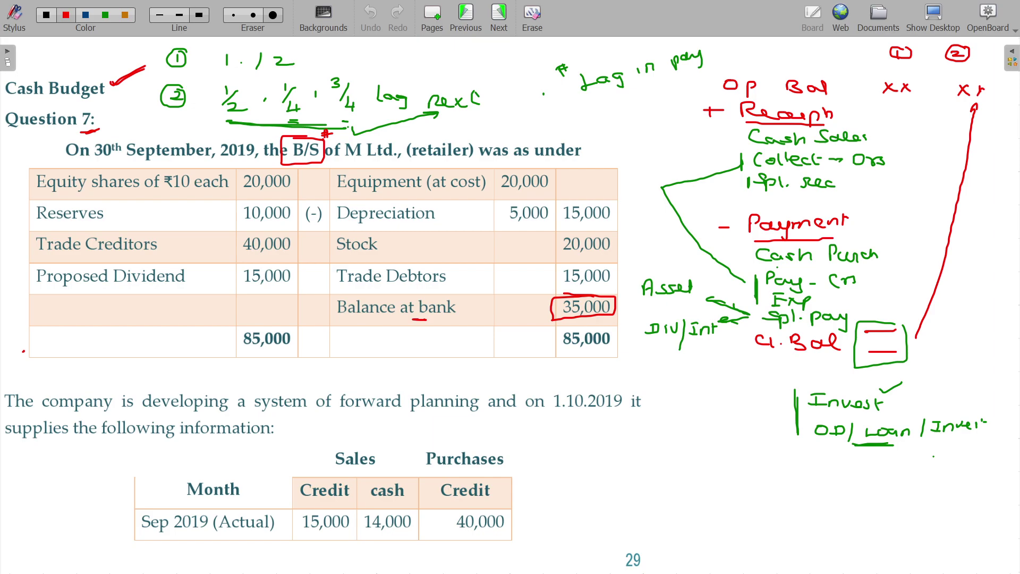
Underline 'company is developing', 'planning' and the year in 1.10.2019.
{"action": "left_click", "coordinate": [2, 116]}
{"action": "left_click_drag", "start_coordinate": [97, 412], "coordinate": [201, 412]}
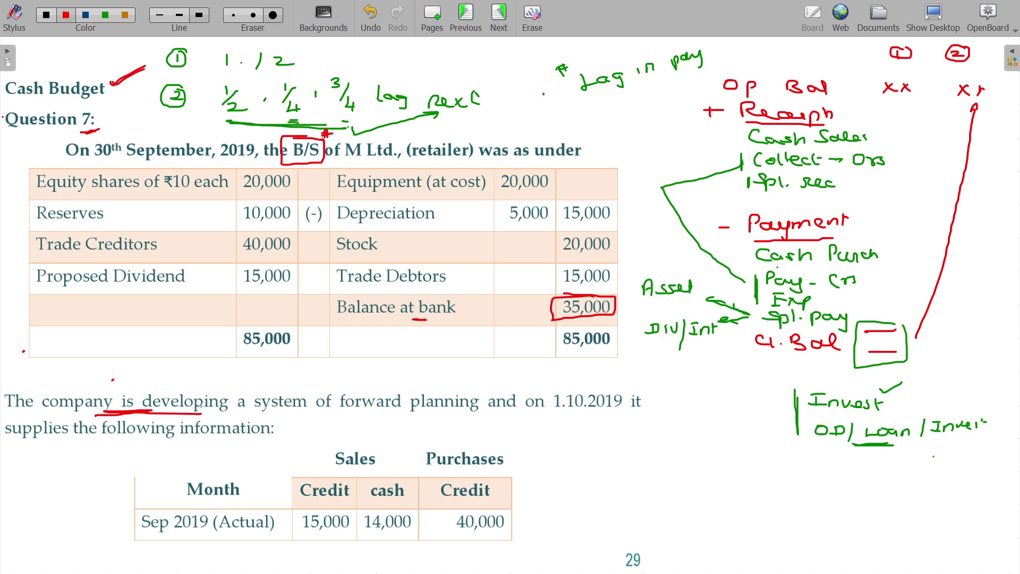
{"action": "left_click_drag", "start_coordinate": [383, 418], "coordinate": [445, 416]}
{"action": "left_click_drag", "start_coordinate": [583, 416], "coordinate": [595, 412]}
Capture the Sales/Purchases table from the question page.
{"action": "left_click", "coordinate": [14, 16]}
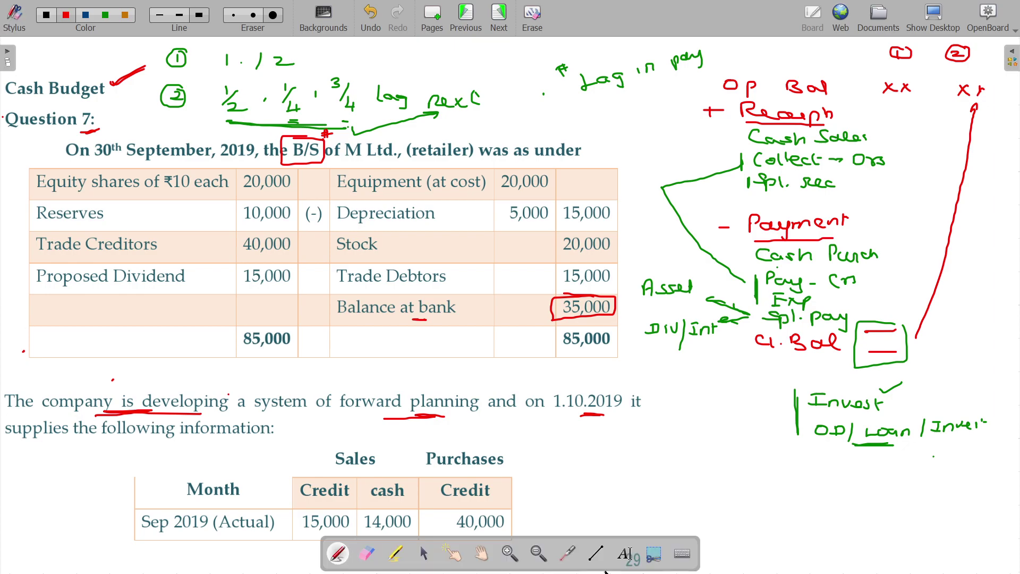
{"action": "left_click", "coordinate": [654, 554]}
{"action": "left_click_drag", "start_coordinate": [128, 451], "coordinate": [514, 540]}
Paste the captured Sep Sales/Purchases table at the top right of the budget page.
{"action": "key", "text": "Page_Down"}
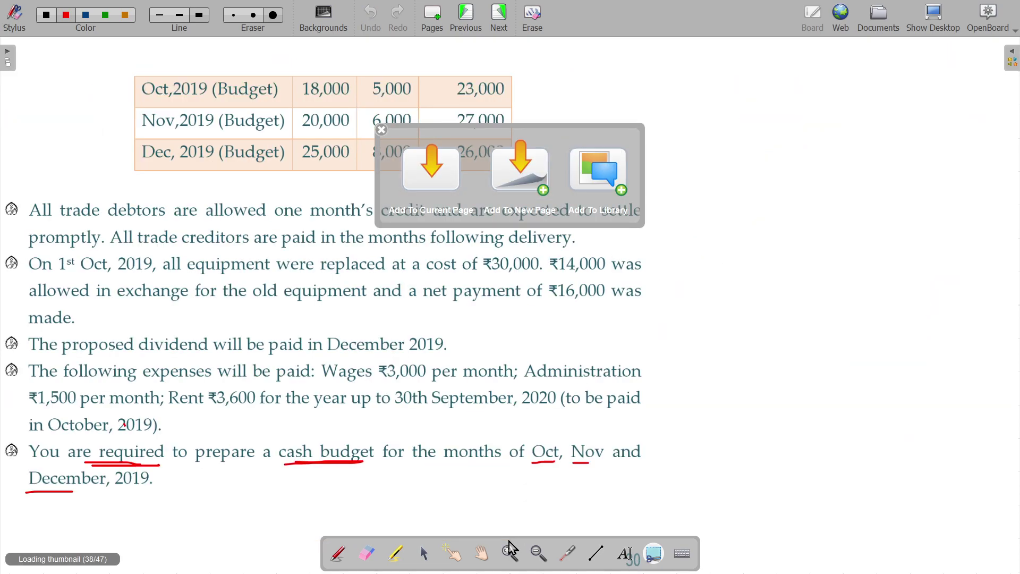
{"action": "left_click", "coordinate": [422, 189]}
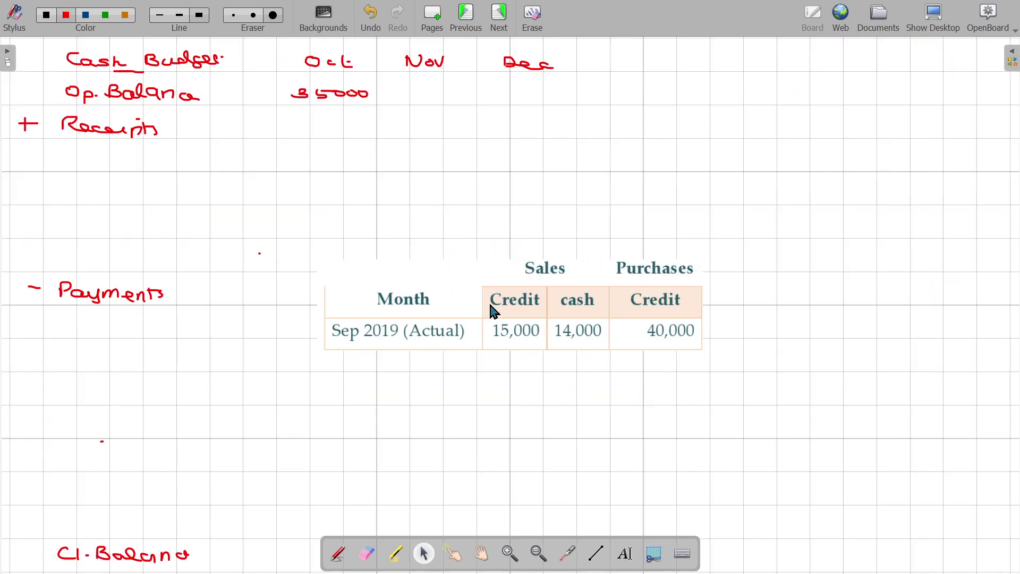
{"action": "left_click_drag", "start_coordinate": [490, 305], "coordinate": [776, 113]}
Capture the Oct–Dec budget rows from page 30 and line them up under Sep 2019.
{"action": "key", "text": "Page_Up"}
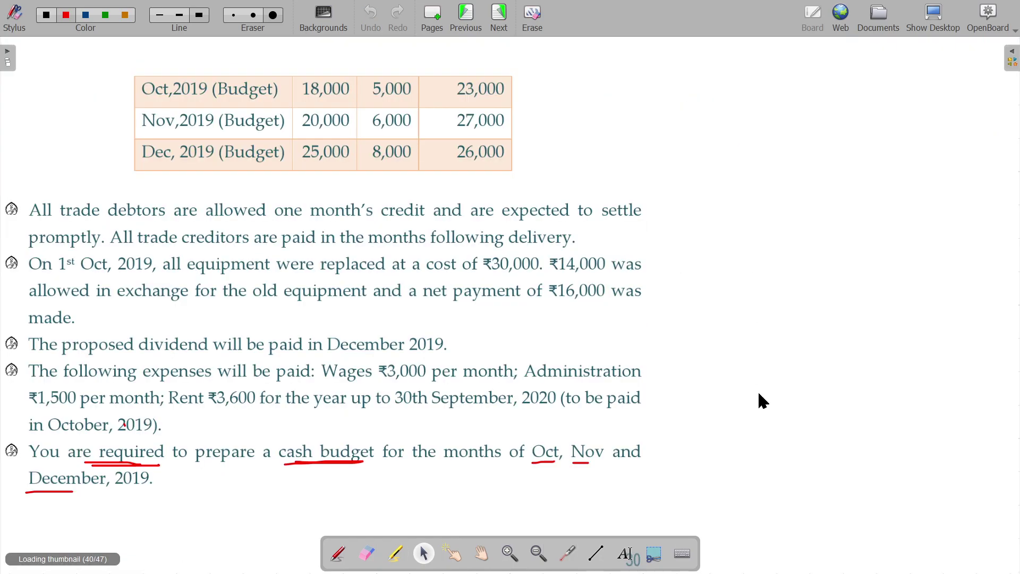
{"action": "left_click", "coordinate": [653, 554]}
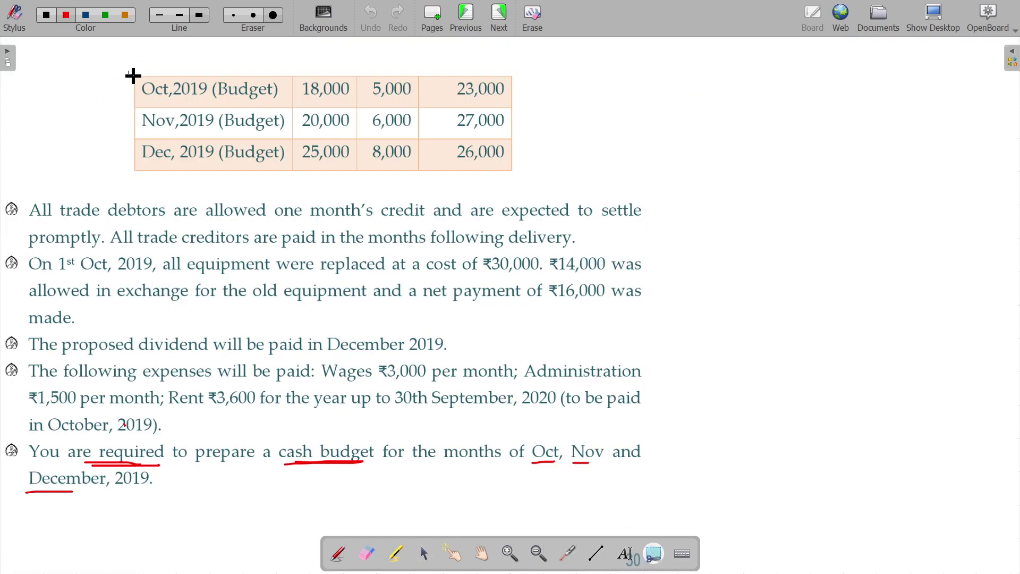
{"action": "left_click_drag", "start_coordinate": [129, 72], "coordinate": [516, 172]}
{"action": "key", "text": "Page_Down"}
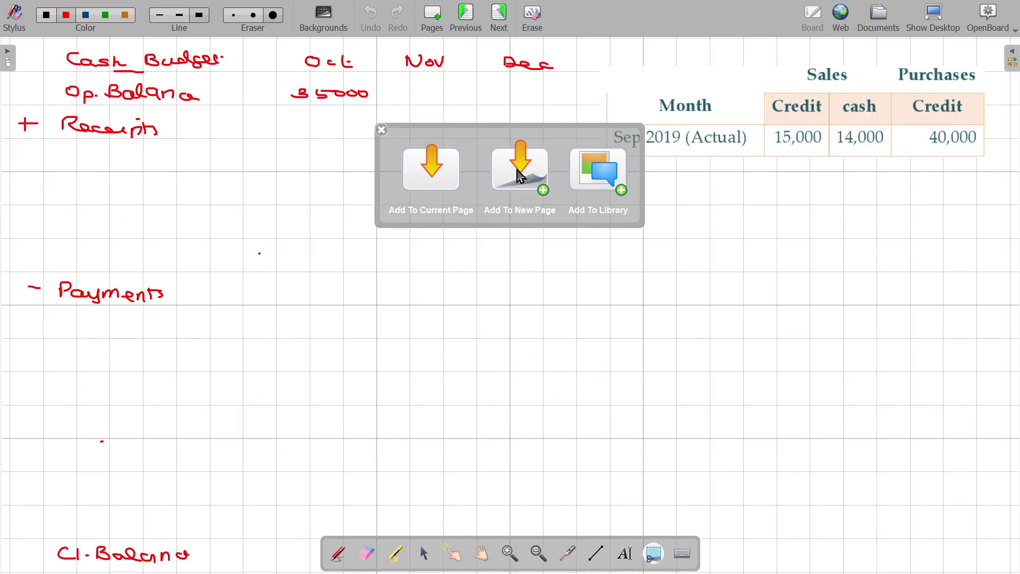
{"action": "left_click", "coordinate": [437, 197]}
{"action": "left_click_drag", "start_coordinate": [460, 305], "coordinate": [745, 205]}
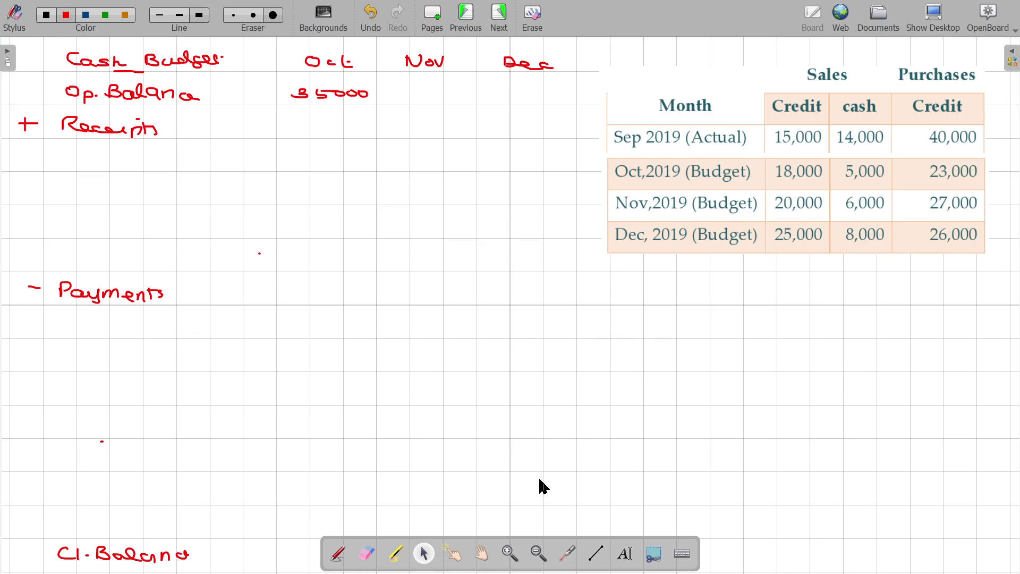
{"action": "left_click", "coordinate": [339, 554]}
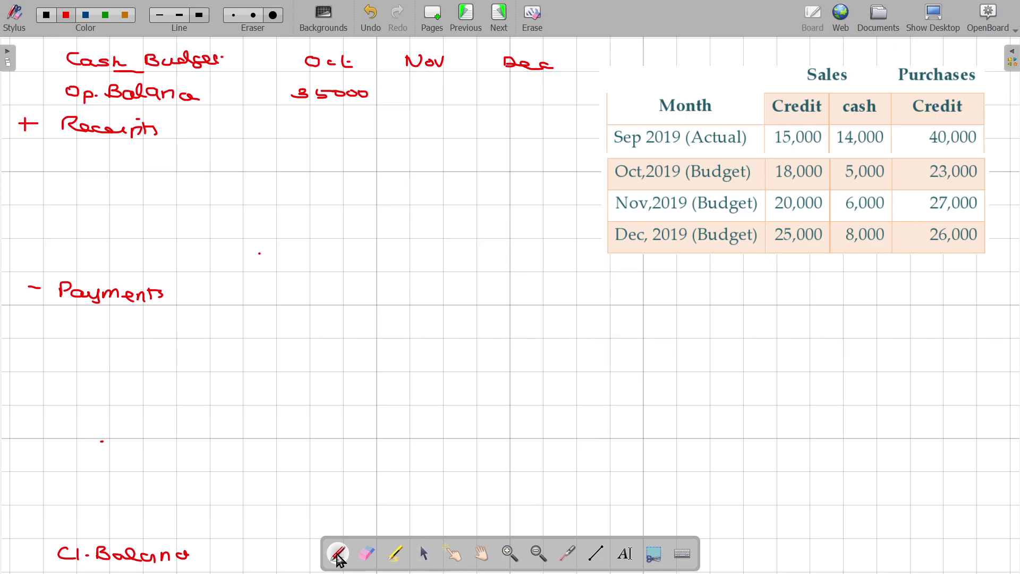
{"action": "left_click", "coordinate": [11, 18]}
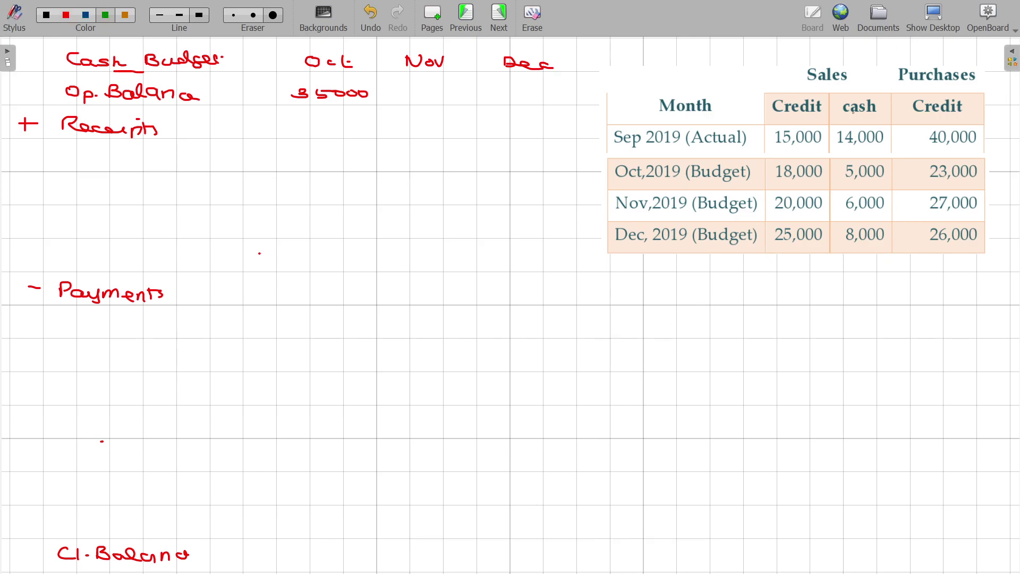
Tick the cash sales figures, write the Cash sales label, and strike out Sep's 14,000 in green.
{"action": "left_click_drag", "start_coordinate": [863, 95], "coordinate": [886, 85]}
{"action": "left_click_drag", "start_coordinate": [860, 123], "coordinate": [886, 119]}
{"action": "left_click_drag", "start_coordinate": [868, 154], "coordinate": [890, 149]}
{"action": "left_click_drag", "start_coordinate": [866, 191], "coordinate": [883, 184]}
{"action": "left_click_drag", "start_coordinate": [871, 220], "coordinate": [892, 211]}
{"action": "mouse_move", "coordinate": [80, 150]}
{"action": "left_mouse_down"}
{"action": "mouse_move", "coordinate": [91, 162]}
{"action": "mouse_move", "coordinate": [187, 162]}
{"action": "left_mouse_up"}
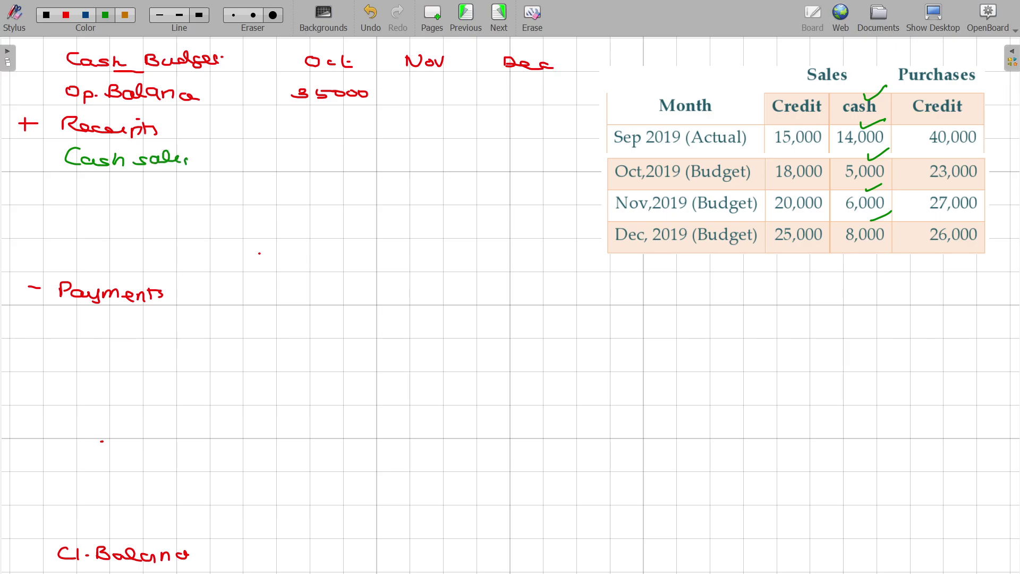
{"action": "left_click_drag", "start_coordinate": [835, 137], "coordinate": [874, 135]}
{"action": "left_click_drag", "start_coordinate": [840, 145], "coordinate": [869, 142]}
Write 5000, 6000 and 8000 as Oct–Dec cash sales and line off the cash column.
{"action": "mouse_move", "coordinate": [315, 155]}
{"action": "left_mouse_down"}
{"action": "mouse_move", "coordinate": [321, 166]}
{"action": "mouse_move", "coordinate": [326, 155]}
{"action": "mouse_move", "coordinate": [418, 160]}
{"action": "left_mouse_up"}
{"action": "left_click_drag", "start_coordinate": [424, 157], "coordinate": [437, 158]}
{"action": "left_click_drag", "start_coordinate": [440, 158], "coordinate": [563, 161]}
{"action": "left_click_drag", "start_coordinate": [858, 100], "coordinate": [867, 232]}
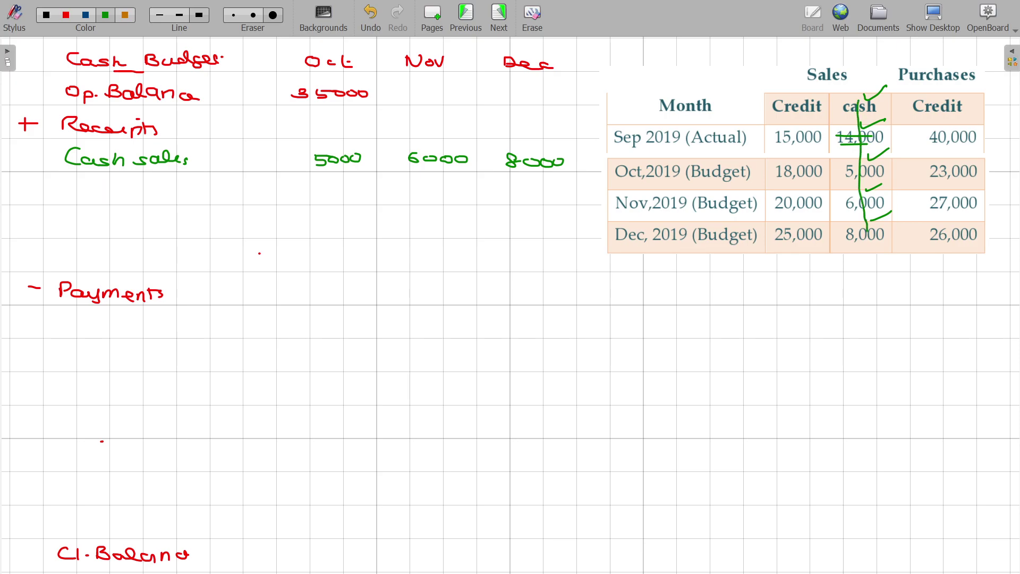
On page 30, underline 'debtors', 'one month's credit', 'promptly' and 'delivery' in green, circling both credit terms.
{"action": "key", "text": "Page_Up"}
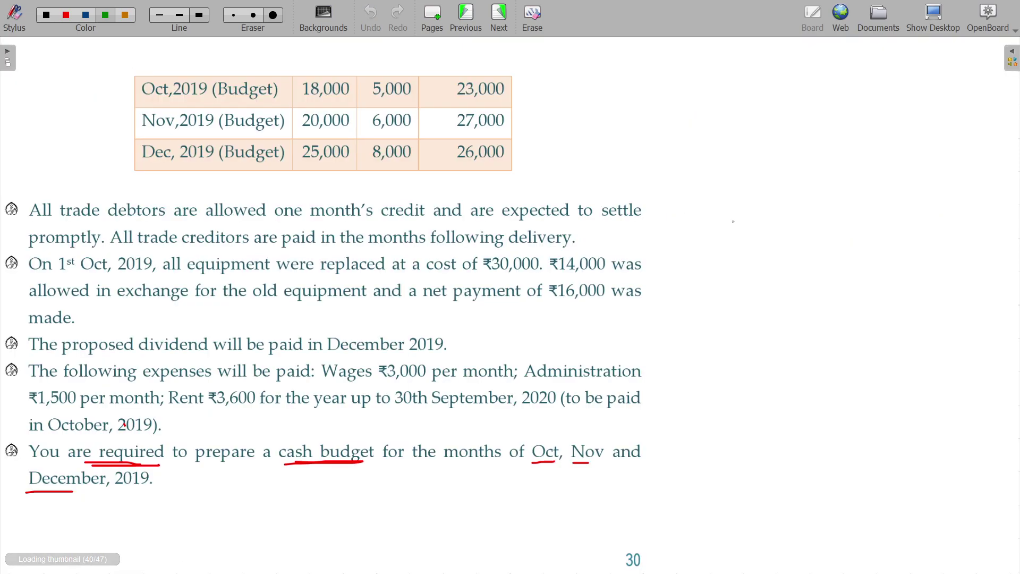
{"action": "left_click", "coordinate": [308, 239]}
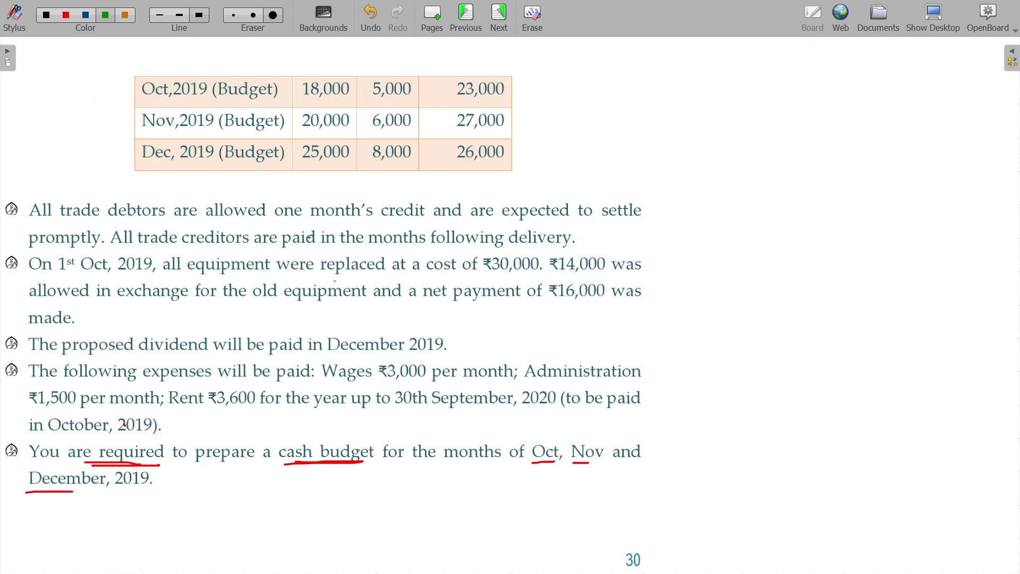
{"action": "left_click_drag", "start_coordinate": [97, 224], "coordinate": [139, 223]}
{"action": "left_click_drag", "start_coordinate": [287, 223], "coordinate": [409, 224]}
{"action": "left_click_drag", "start_coordinate": [527, 222], "coordinate": [601, 223]}
{"action": "left_click_drag", "start_coordinate": [40, 249], "coordinate": [97, 247]}
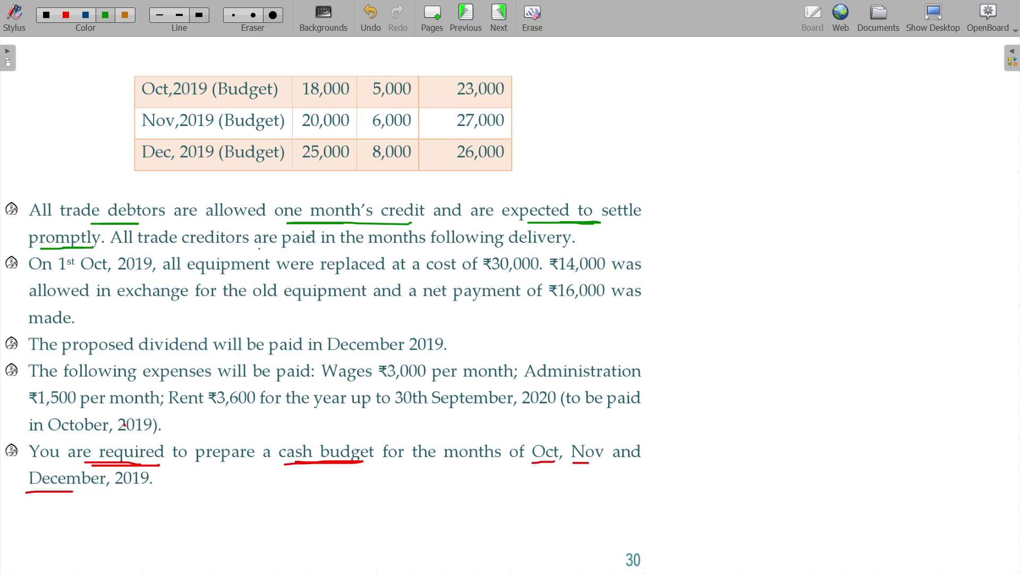
{"action": "left_click_drag", "start_coordinate": [259, 248], "coordinate": [363, 248]}
{"action": "left_click_drag", "start_coordinate": [483, 247], "coordinate": [542, 246]}
{"action": "mouse_move", "coordinate": [331, 196]}
{"action": "left_mouse_down"}
{"action": "mouse_move", "coordinate": [282, 213]}
{"action": "mouse_move", "coordinate": [417, 195]}
{"action": "mouse_move", "coordinate": [317, 195]}
{"action": "left_mouse_up"}
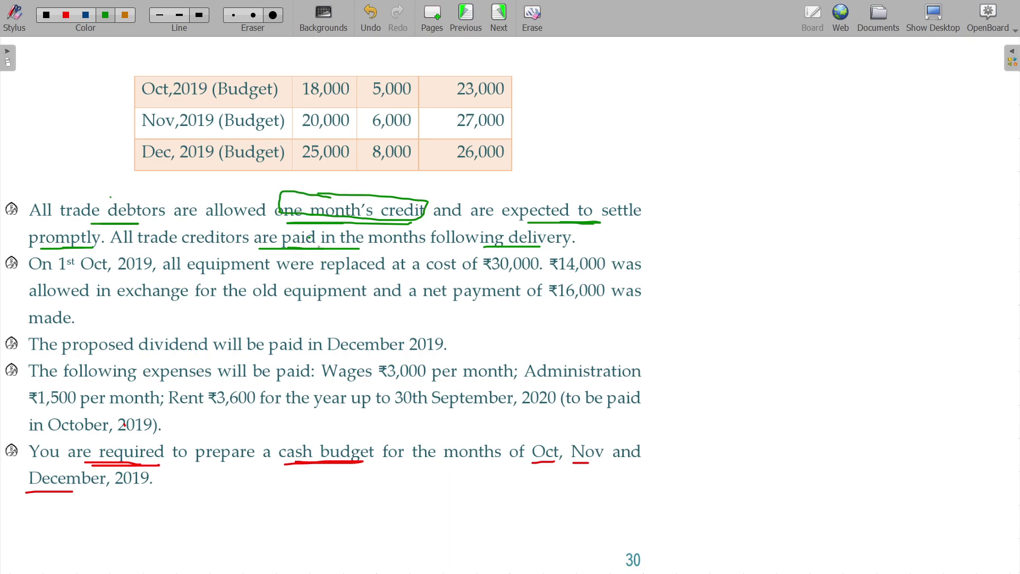
{"action": "mouse_move", "coordinate": [228, 223]}
{"action": "left_mouse_down"}
{"action": "mouse_move", "coordinate": [187, 241]}
{"action": "mouse_move", "coordinate": [287, 249]}
{"action": "mouse_move", "coordinate": [238, 229]}
{"action": "left_mouse_up"}
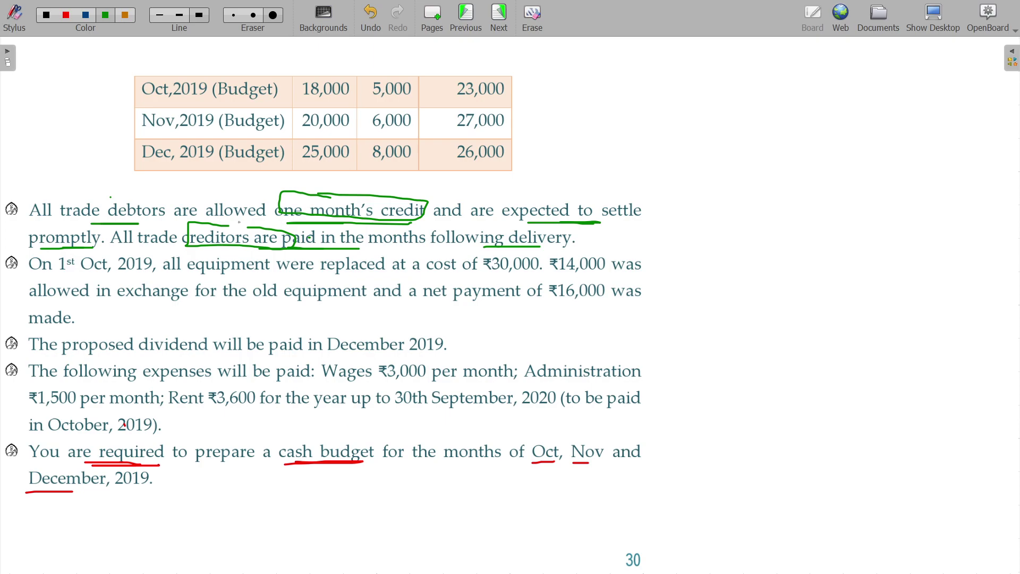
{"action": "key", "text": "Page_Down"}
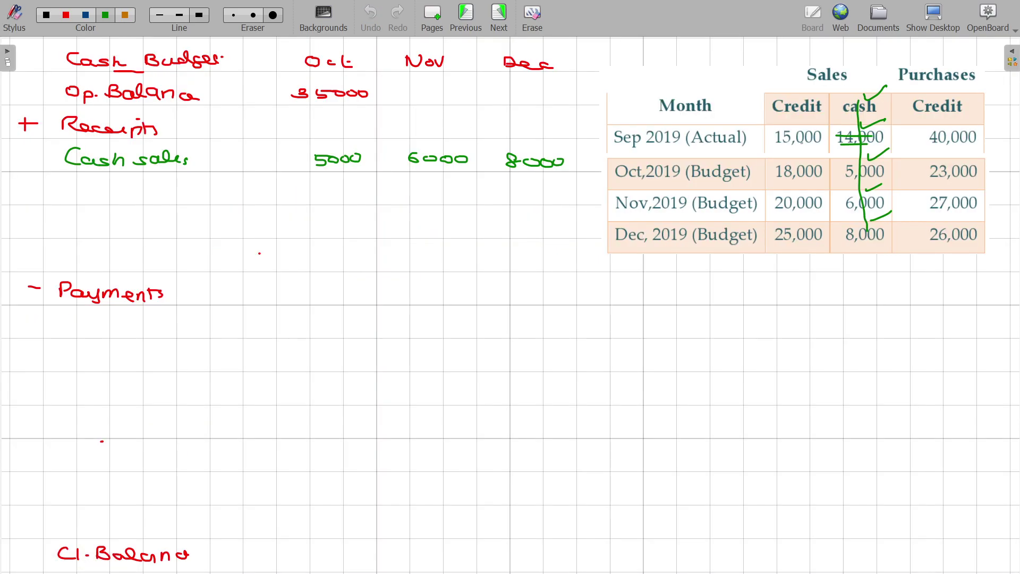
Tick Sep's 15,000 credit sales and write the Coll - Drs label under Receipts.
{"action": "left_click_drag", "start_coordinate": [765, 135], "coordinate": [790, 124]}
{"action": "mouse_move", "coordinate": [74, 183]}
{"action": "left_mouse_down"}
{"action": "mouse_move", "coordinate": [74, 195]}
{"action": "mouse_move", "coordinate": [83, 190]}
{"action": "left_mouse_up"}
{"action": "left_click_drag", "start_coordinate": [90, 184], "coordinate": [96, 193]}
{"action": "left_click_drag", "start_coordinate": [107, 192], "coordinate": [161, 197]}
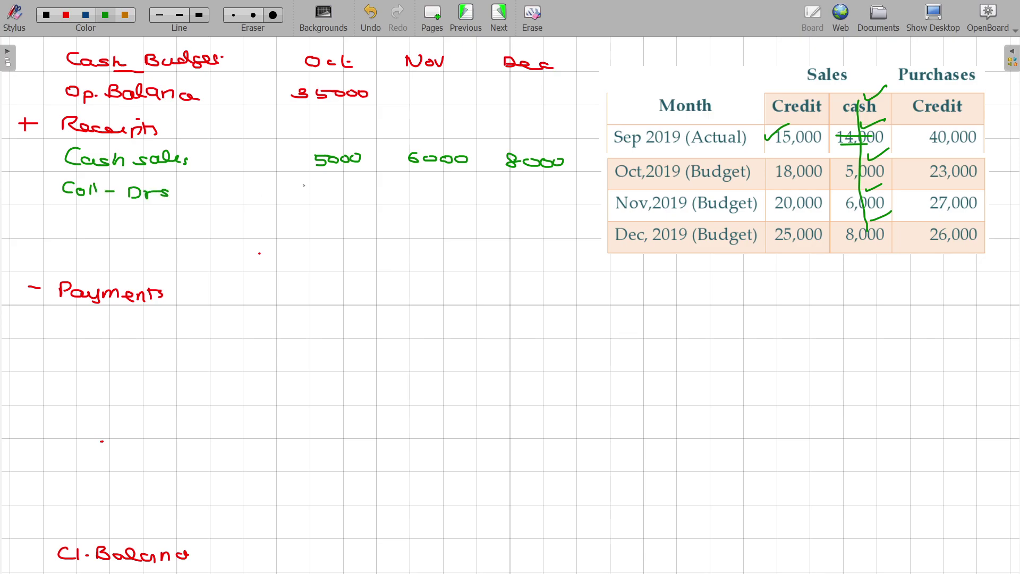
Enter 15000, 18000 and 20000 as Oct–Dec debtor collections and start the Pay - Crs label.
{"action": "left_click_drag", "start_coordinate": [314, 187], "coordinate": [405, 194]}
{"action": "mouse_move", "coordinate": [424, 183]}
{"action": "left_mouse_down"}
{"action": "mouse_move", "coordinate": [417, 191]}
{"action": "mouse_move", "coordinate": [450, 187]}
{"action": "left_mouse_up"}
{"action": "left_click_drag", "start_coordinate": [460, 187], "coordinate": [458, 185]}
{"action": "mouse_move", "coordinate": [772, 169]}
{"action": "left_mouse_down"}
{"action": "mouse_move", "coordinate": [791, 167]}
{"action": "mouse_move", "coordinate": [795, 193]}
{"action": "left_mouse_up"}
{"action": "left_click_drag", "start_coordinate": [495, 187], "coordinate": [506, 195]}
{"action": "left_click_drag", "start_coordinate": [514, 186], "coordinate": [550, 191]}
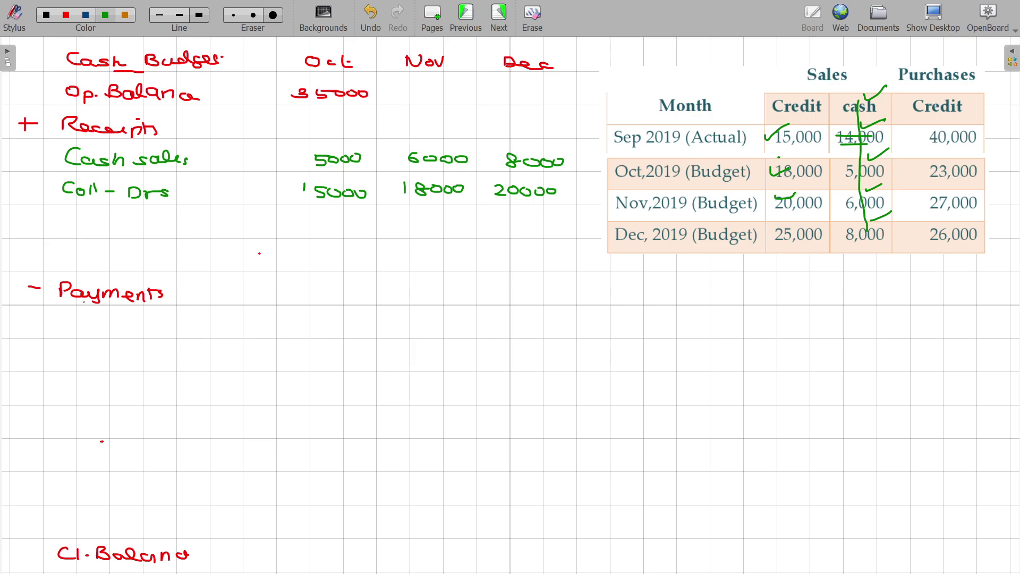
{"action": "left_click_drag", "start_coordinate": [67, 313], "coordinate": [95, 337]}
{"action": "left_click_drag", "start_coordinate": [108, 327], "coordinate": [151, 325]}
Finish 'Pay - Crs' and write 40000, 23000, 27000, ticking the matching credit purchases in the table.
{"action": "left_click_drag", "start_coordinate": [155, 322], "coordinate": [152, 333]}
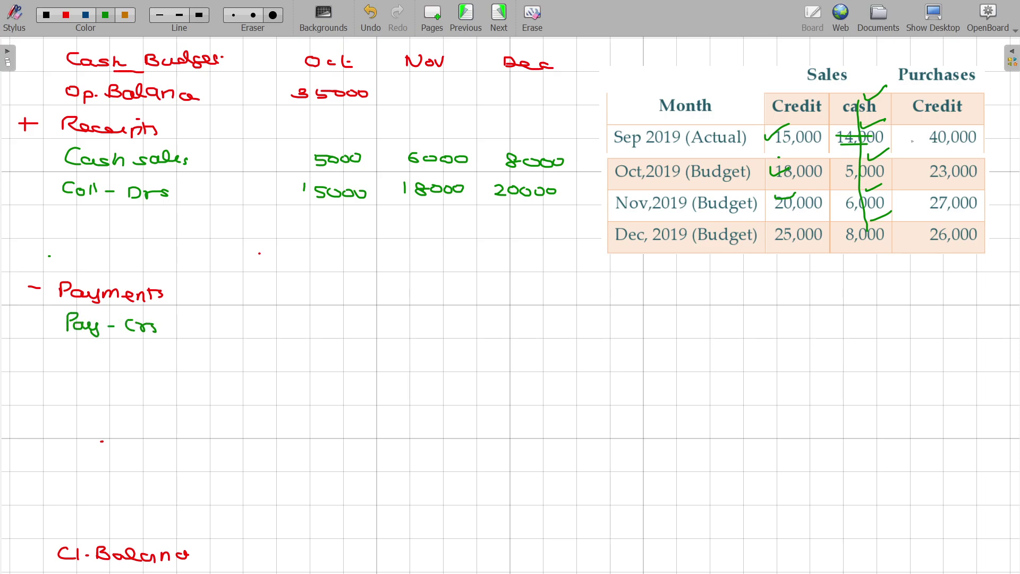
{"action": "mouse_move", "coordinate": [908, 132]}
{"action": "left_mouse_down"}
{"action": "mouse_move", "coordinate": [911, 141]}
{"action": "mouse_move", "coordinate": [943, 131]}
{"action": "left_mouse_up"}
{"action": "left_click_drag", "start_coordinate": [317, 320], "coordinate": [329, 319]}
{"action": "left_click_drag", "start_coordinate": [341, 319], "coordinate": [363, 320]}
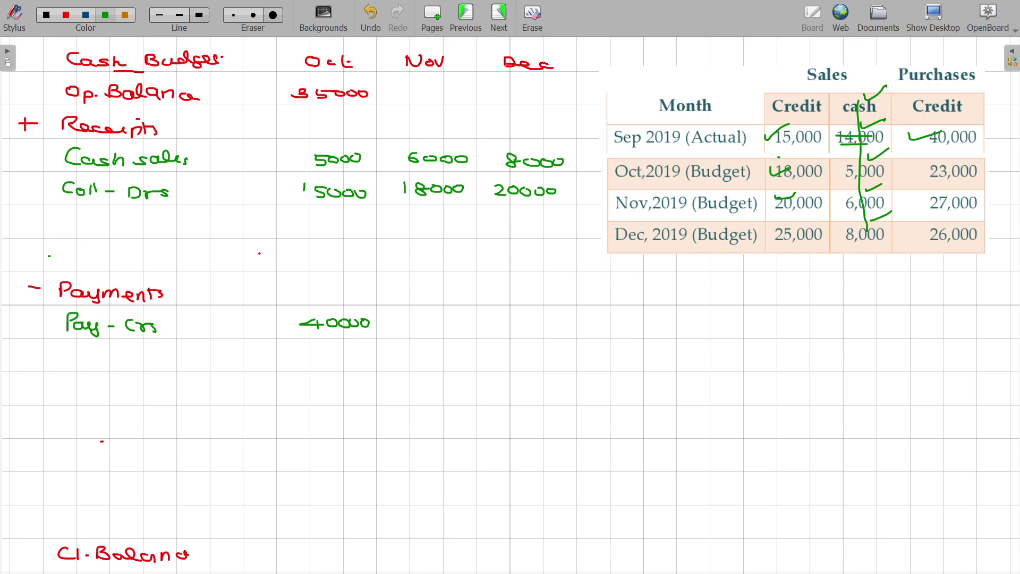
{"action": "left_click_drag", "start_coordinate": [933, 168], "coordinate": [951, 166]}
{"action": "left_click_drag", "start_coordinate": [404, 319], "coordinate": [463, 321]}
{"action": "left_click_drag", "start_coordinate": [918, 199], "coordinate": [942, 198]}
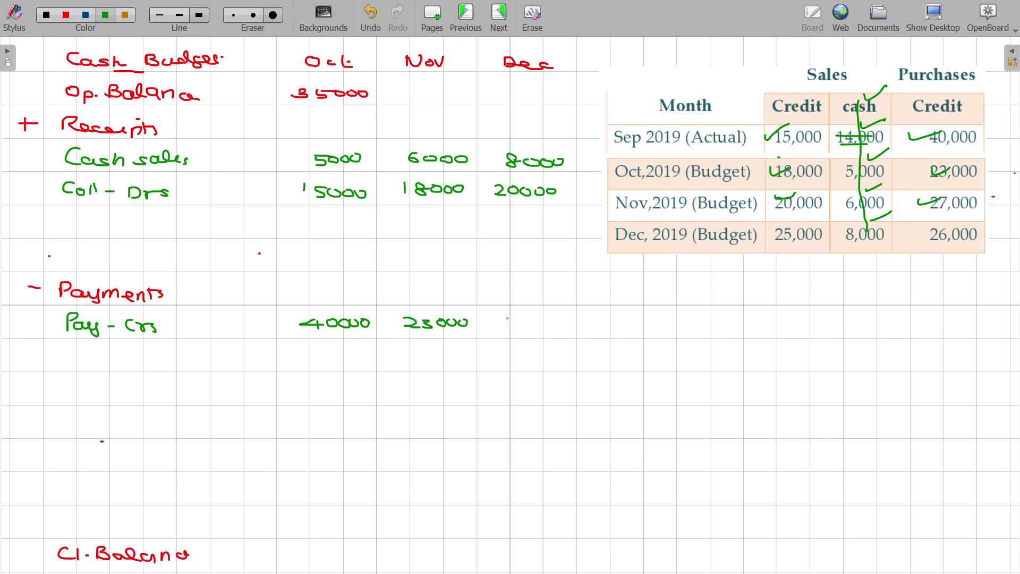
{"action": "mouse_move", "coordinate": [499, 318]}
{"action": "left_mouse_down"}
{"action": "mouse_move", "coordinate": [524, 329]}
{"action": "mouse_move", "coordinate": [560, 322]}
{"action": "left_mouse_up"}
{"action": "mouse_move", "coordinate": [970, 124]}
{"action": "left_mouse_down"}
{"action": "mouse_move", "coordinate": [915, 124]}
{"action": "mouse_move", "coordinate": [977, 150]}
{"action": "mouse_move", "coordinate": [981, 127]}
{"action": "left_mouse_up"}
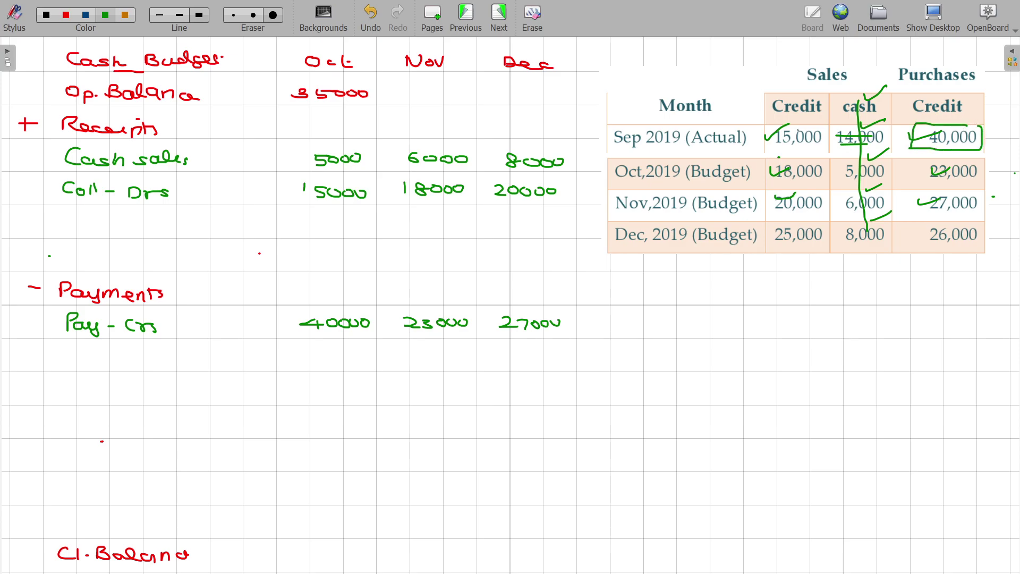
{"action": "mouse_move", "coordinate": [804, 124]}
{"action": "left_mouse_down"}
{"action": "mouse_move", "coordinate": [770, 130]}
{"action": "mouse_move", "coordinate": [829, 150]}
{"action": "mouse_move", "coordinate": [827, 119]}
{"action": "left_mouse_up"}
Circle Trade Creditors 40,000 and Trade Debtors 15,000 on the balance sheet, then strike through the Sep row.
{"action": "key", "text": "Page_Up"}
{"action": "key", "text": "Page_Up"}
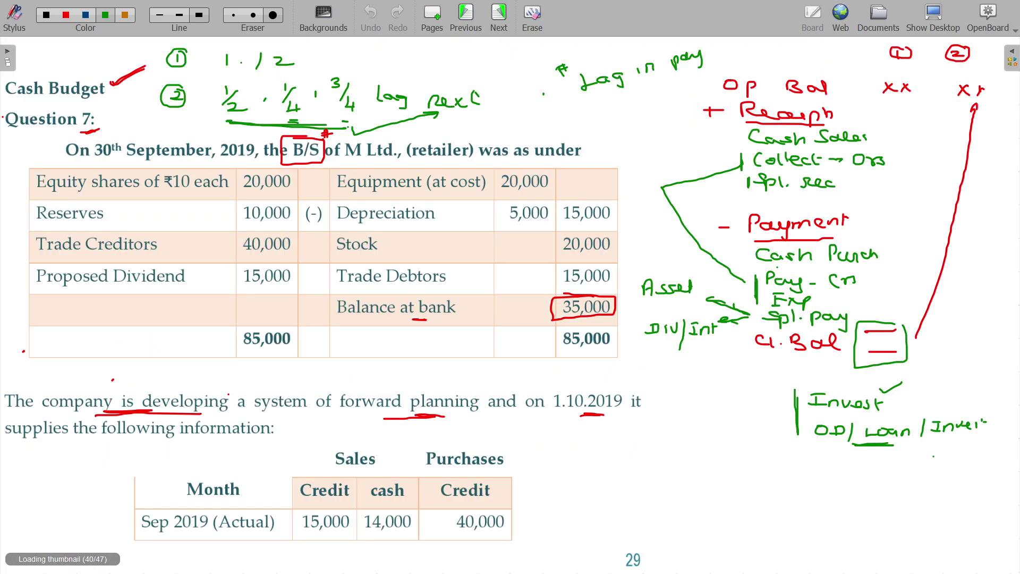
{"action": "mouse_move", "coordinate": [269, 231]}
{"action": "left_mouse_down"}
{"action": "mouse_move", "coordinate": [226, 234]}
{"action": "mouse_move", "coordinate": [296, 256]}
{"action": "mouse_move", "coordinate": [257, 229]}
{"action": "left_mouse_up"}
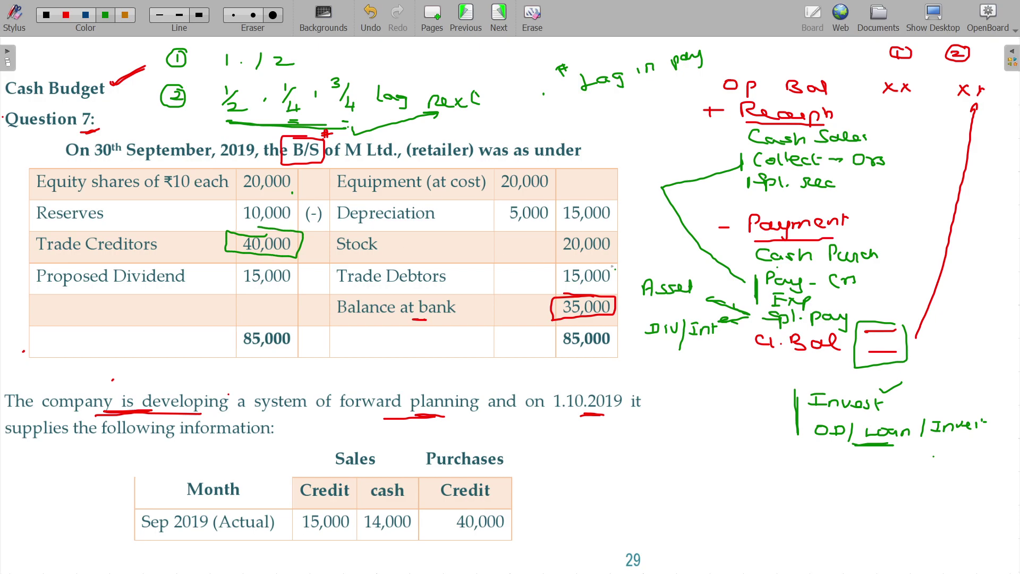
{"action": "mouse_move", "coordinate": [614, 266]}
{"action": "left_mouse_down"}
{"action": "mouse_move", "coordinate": [555, 280]}
{"action": "mouse_move", "coordinate": [610, 256]}
{"action": "left_mouse_up"}
{"action": "key", "text": "Page_Down"}
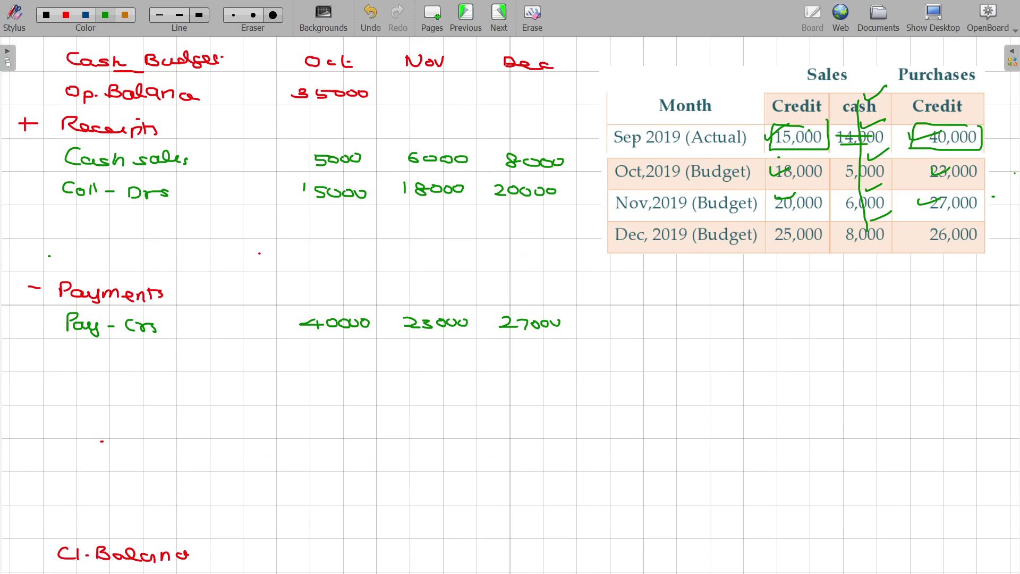
{"action": "left_click_drag", "start_coordinate": [628, 140], "coordinate": [962, 133]}
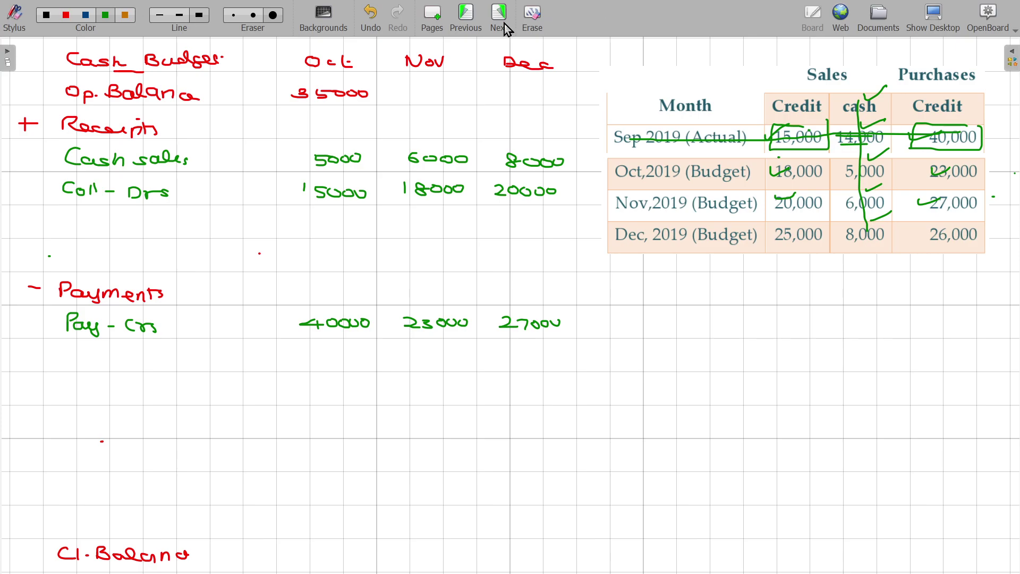
Erase the green marks and delete both pasted Sales/Purchases table images from the budget page.
{"action": "left_click", "coordinate": [304, 22]}
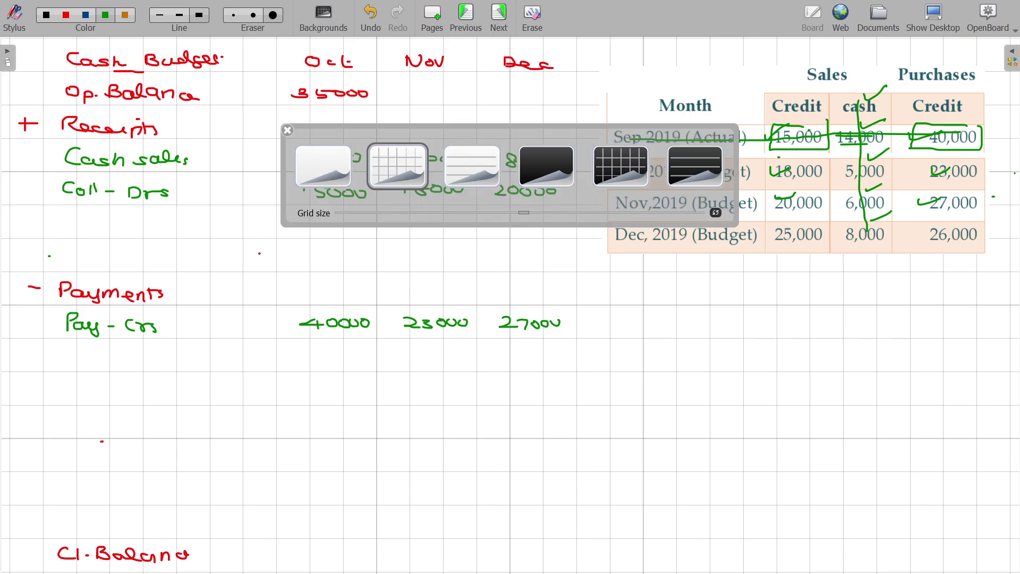
{"action": "left_click", "coordinate": [273, 15]}
{"action": "mouse_move", "coordinate": [717, 141]}
{"action": "left_mouse_down"}
{"action": "mouse_move", "coordinate": [779, 126]}
{"action": "mouse_move", "coordinate": [946, 141]}
{"action": "mouse_move", "coordinate": [866, 230]}
{"action": "mouse_move", "coordinate": [784, 234]}
{"action": "left_mouse_up"}
{"action": "left_click", "coordinate": [15, 16]}
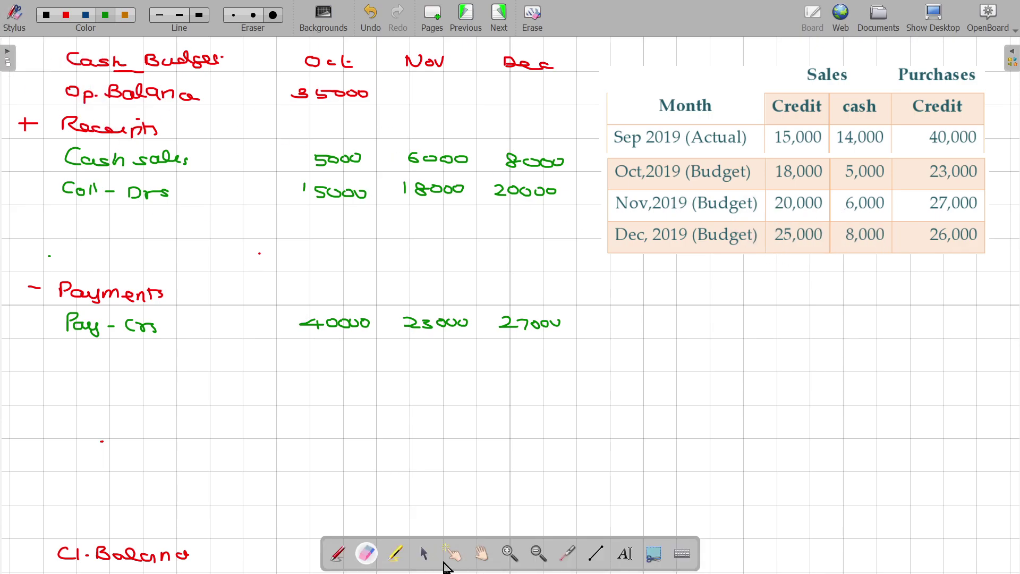
{"action": "left_click", "coordinate": [423, 553]}
{"action": "left_click", "coordinate": [718, 210]}
{"action": "key", "text": "Delete"}
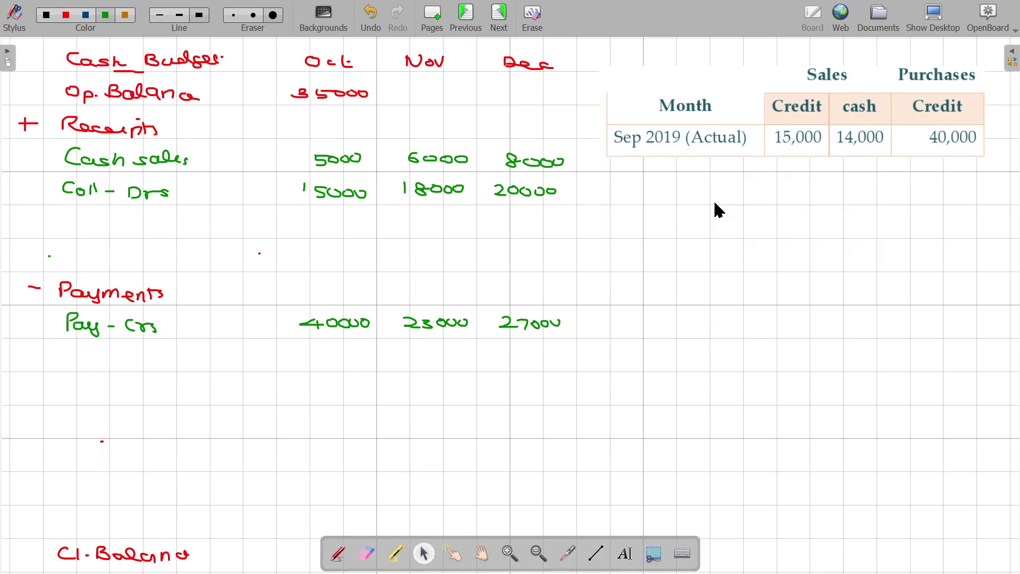
{"action": "left_click", "coordinate": [690, 114]}
{"action": "key", "text": "Delete"}
Underline the equipment replacement details in red, circling the ₹30,000 cost and marking the ₹14,000 allowance.
{"action": "key", "text": "Page_Up"}
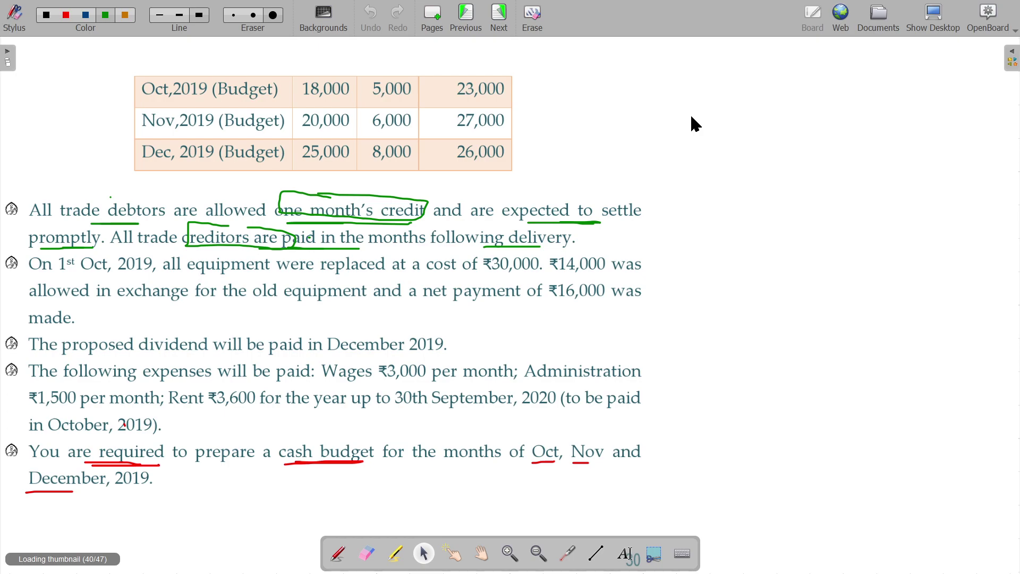
{"action": "left_click", "coordinate": [66, 15]}
{"action": "left_click", "coordinate": [339, 554]}
{"action": "left_click_drag", "start_coordinate": [75, 275], "coordinate": [183, 273]}
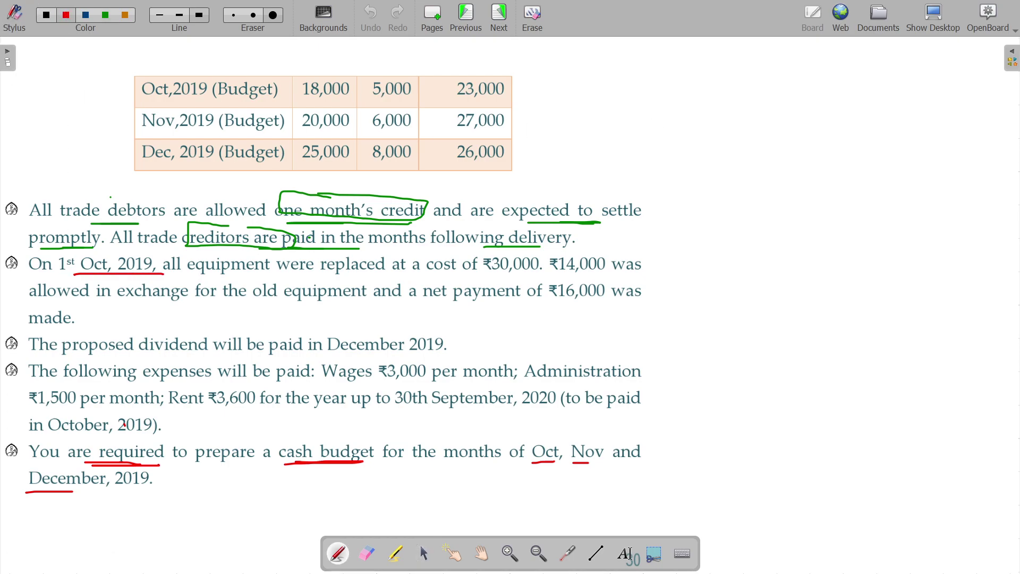
{"action": "left_click_drag", "start_coordinate": [246, 275], "coordinate": [354, 275]}
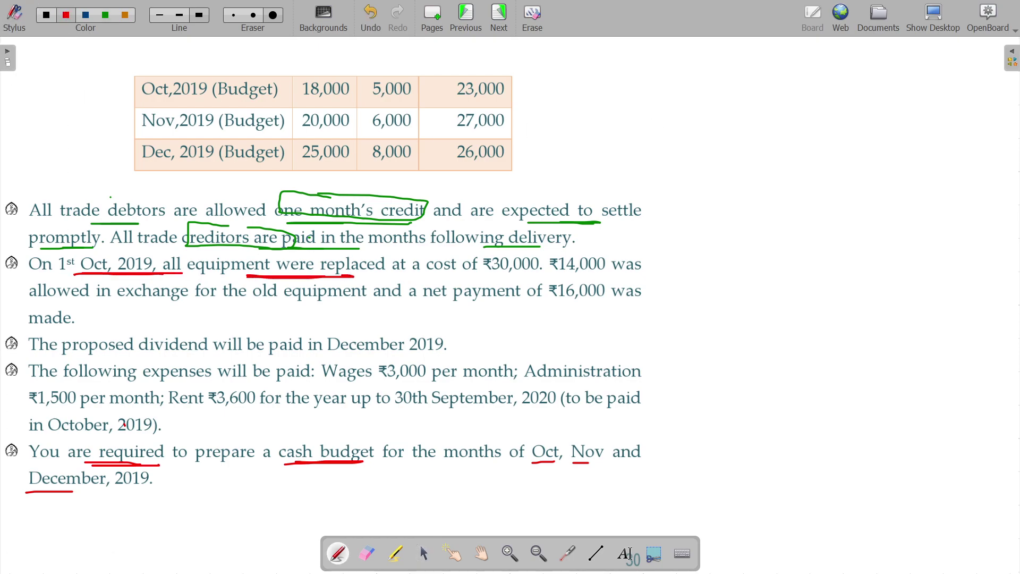
{"action": "mouse_move", "coordinate": [497, 248]}
{"action": "left_mouse_down"}
{"action": "mouse_move", "coordinate": [473, 274]}
{"action": "mouse_move", "coordinate": [536, 258]}
{"action": "mouse_move", "coordinate": [489, 250]}
{"action": "left_mouse_up"}
{"action": "left_click_drag", "start_coordinate": [559, 276], "coordinate": [602, 274]}
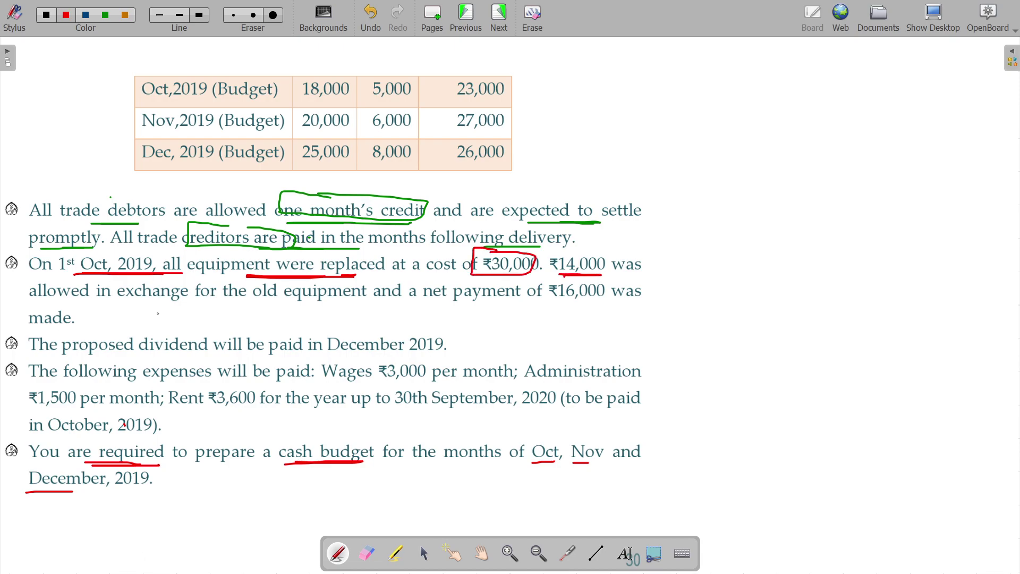
{"action": "left_click_drag", "start_coordinate": [142, 307], "coordinate": [210, 306]}
{"action": "left_click_drag", "start_coordinate": [304, 307], "coordinate": [357, 304]}
{"action": "left_click_drag", "start_coordinate": [474, 306], "coordinate": [544, 306]}
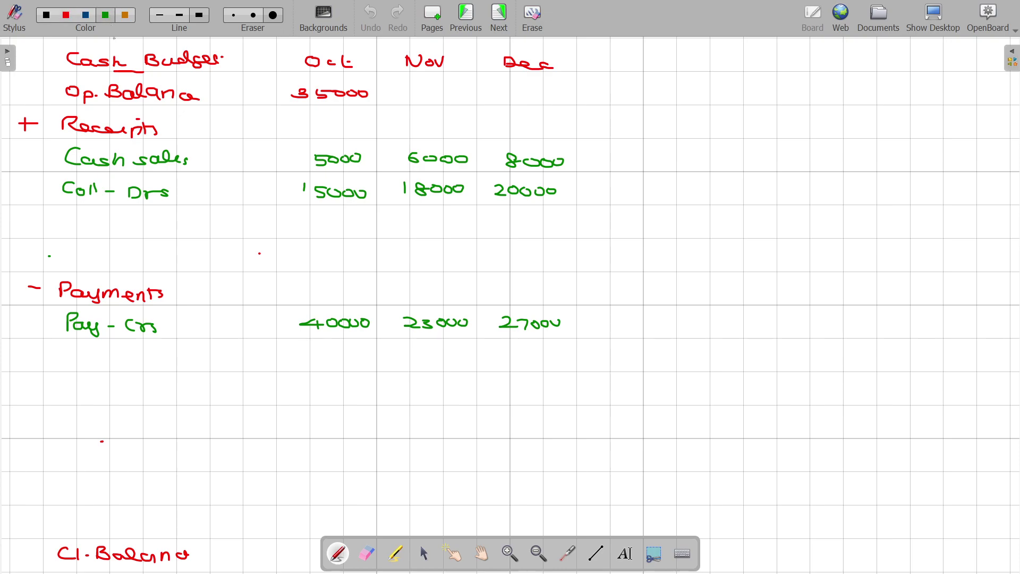
Write a 16000 October payment labelled 'Exch. & ass' under Pay - Crs in green.
{"action": "mouse_move", "coordinate": [311, 351]}
{"action": "left_mouse_down"}
{"action": "mouse_move", "coordinate": [312, 364]}
{"action": "mouse_move", "coordinate": [356, 354]}
{"action": "left_mouse_up"}
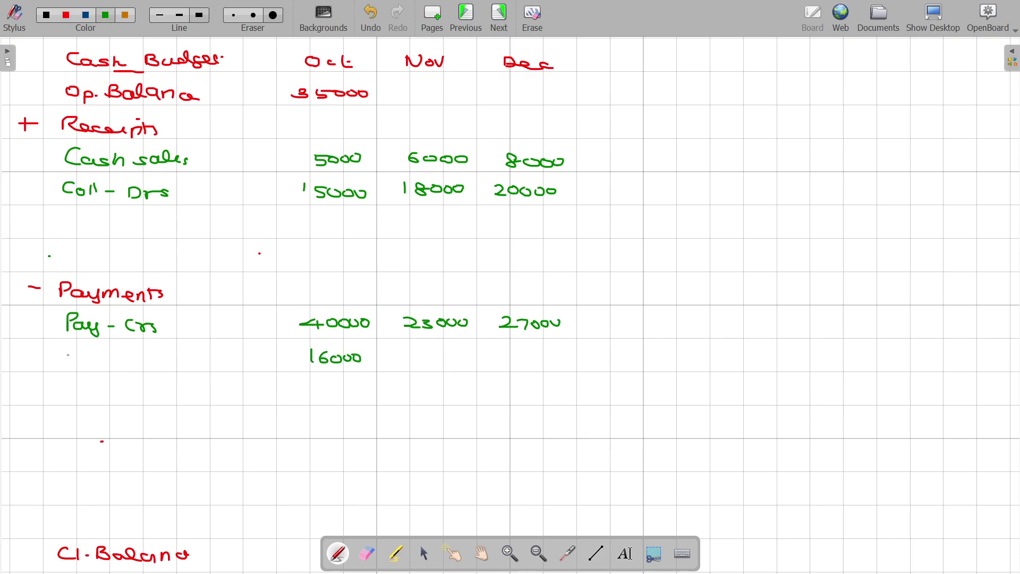
{"action": "left_click_drag", "start_coordinate": [64, 367], "coordinate": [83, 367]}
{"action": "left_click_drag", "start_coordinate": [69, 352], "coordinate": [81, 359]}
{"action": "mouse_move", "coordinate": [85, 357]}
{"action": "left_mouse_down"}
{"action": "mouse_move", "coordinate": [94, 368]}
{"action": "mouse_move", "coordinate": [85, 368]}
{"action": "left_mouse_up"}
{"action": "left_click_drag", "start_coordinate": [113, 361], "coordinate": [153, 371]}
{"action": "left_click", "coordinate": [133, 364]}
{"action": "left_click_drag", "start_coordinate": [157, 362], "coordinate": [237, 366]}
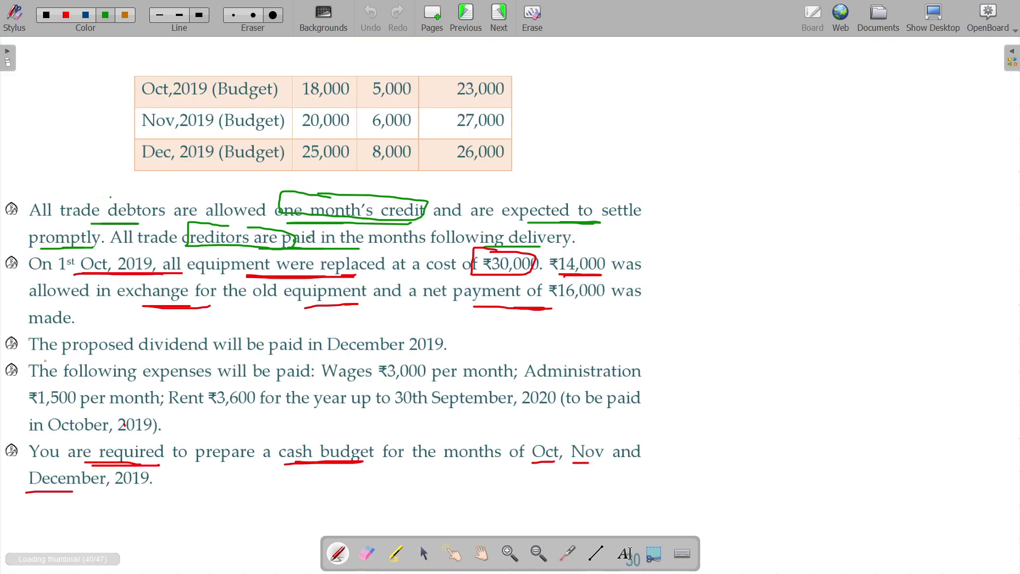
Underline 'proposed' and 'December' in the dividend line, then box the Proposed Dividend 15,000 balance.
{"action": "left_click_drag", "start_coordinate": [62, 352], "coordinate": [136, 350]}
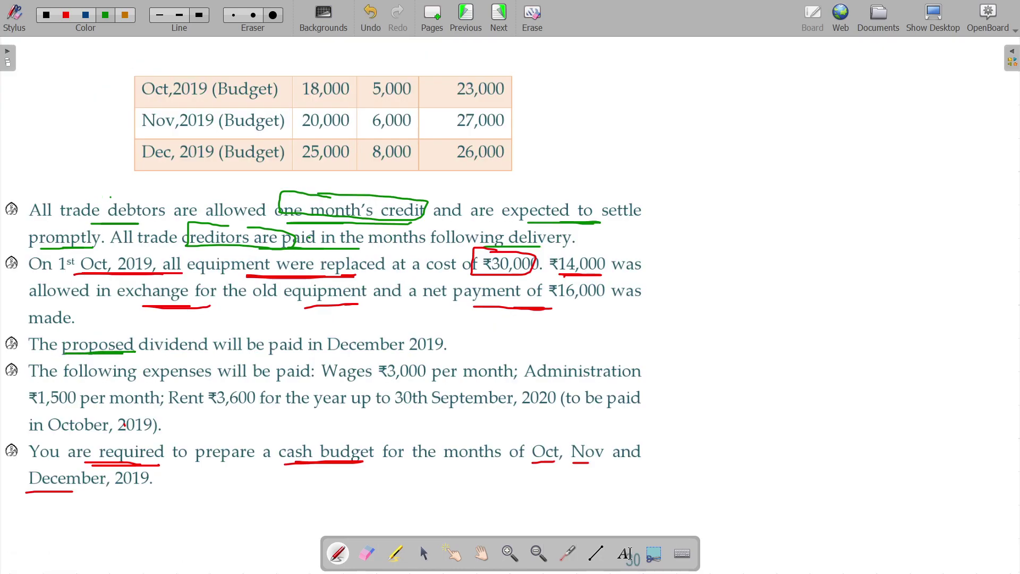
{"action": "left_click_drag", "start_coordinate": [336, 359], "coordinate": [378, 352]}
{"action": "key", "text": "Page_Up"}
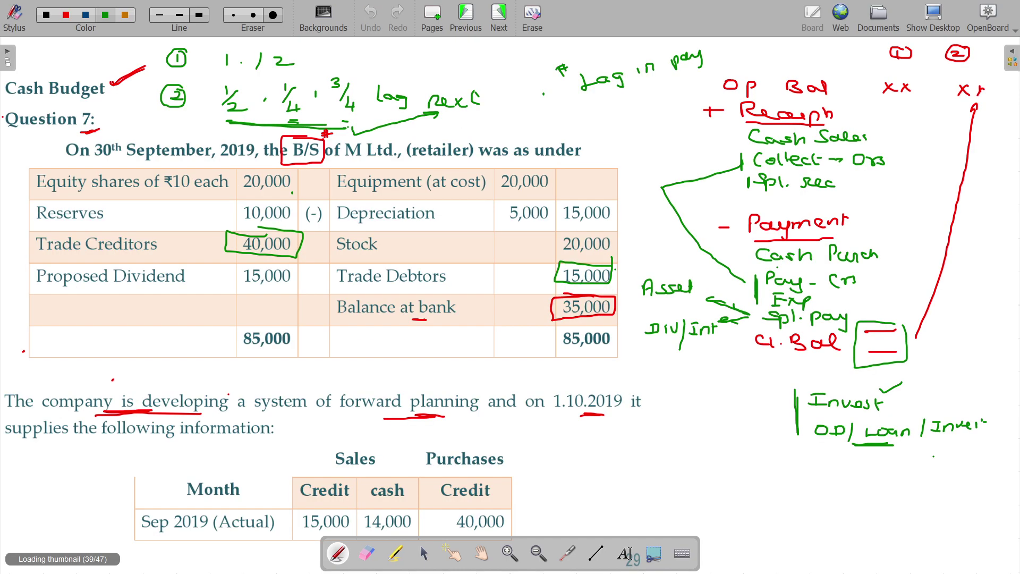
{"action": "mouse_move", "coordinate": [292, 264]}
{"action": "left_mouse_down"}
{"action": "mouse_move", "coordinate": [227, 264]}
{"action": "mouse_move", "coordinate": [306, 292]}
{"action": "left_mouse_up"}
{"action": "left_click_drag", "start_coordinate": [292, 304], "coordinate": [329, 293]}
{"action": "left_click_drag", "start_coordinate": [217, 271], "coordinate": [234, 256]}
{"action": "left_click_drag", "start_coordinate": [228, 260], "coordinate": [242, 261]}
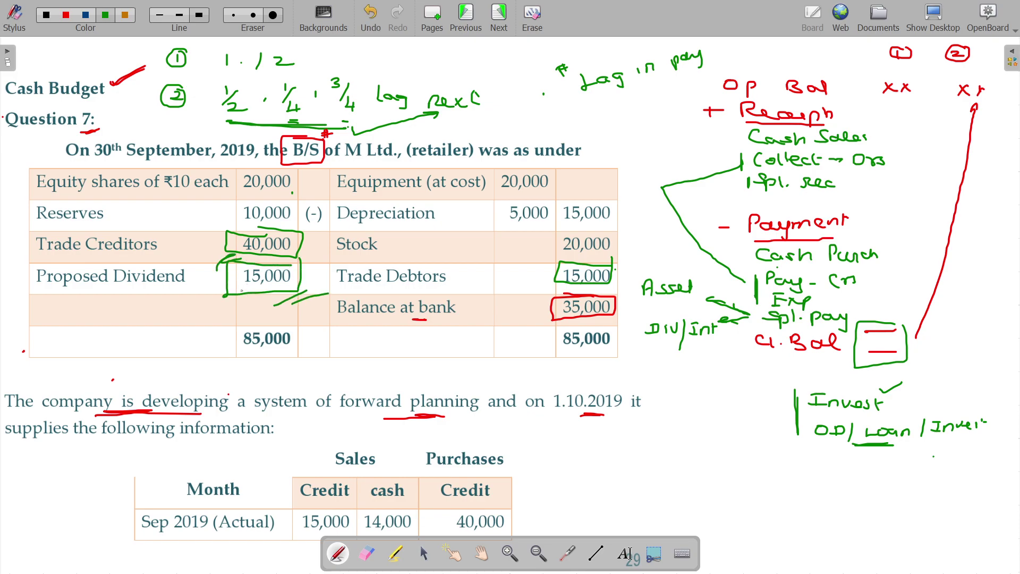
Underline 2019 in the dividend line and return to the balance sheet page.
{"action": "key", "text": "Page_Down"}
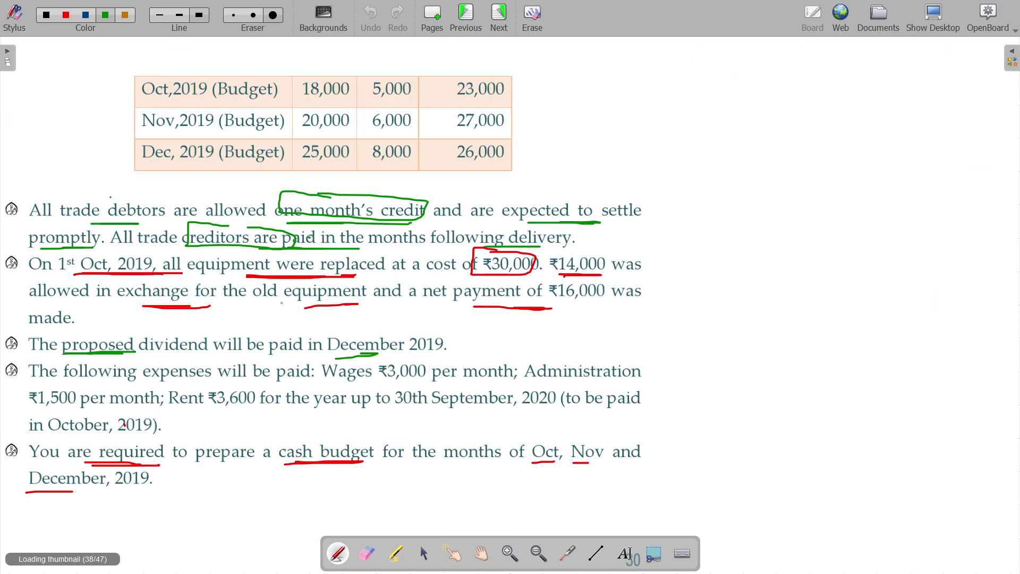
{"action": "left_click_drag", "start_coordinate": [383, 351], "coordinate": [424, 348]}
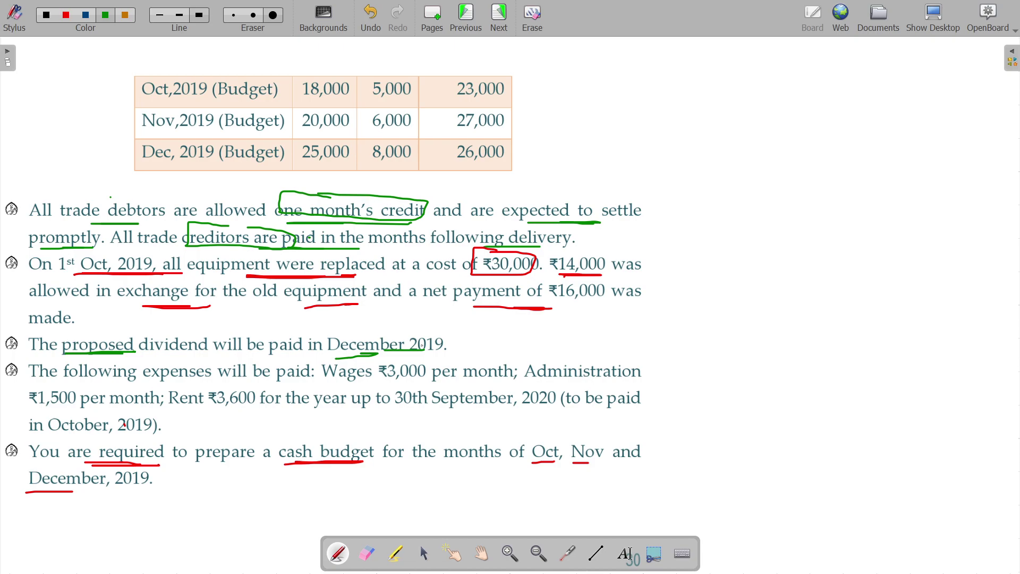
{"action": "key", "text": "Page_Up"}
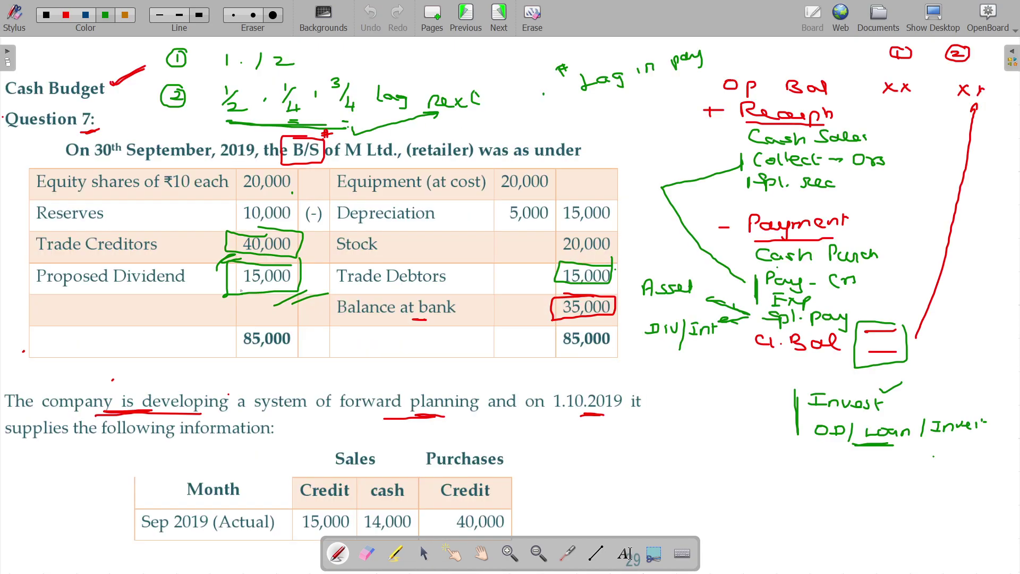
On the budget page, write 'Dividend payment' below the exchange entry with its amount under Dec.
{"action": "key", "text": "Page_Down"}
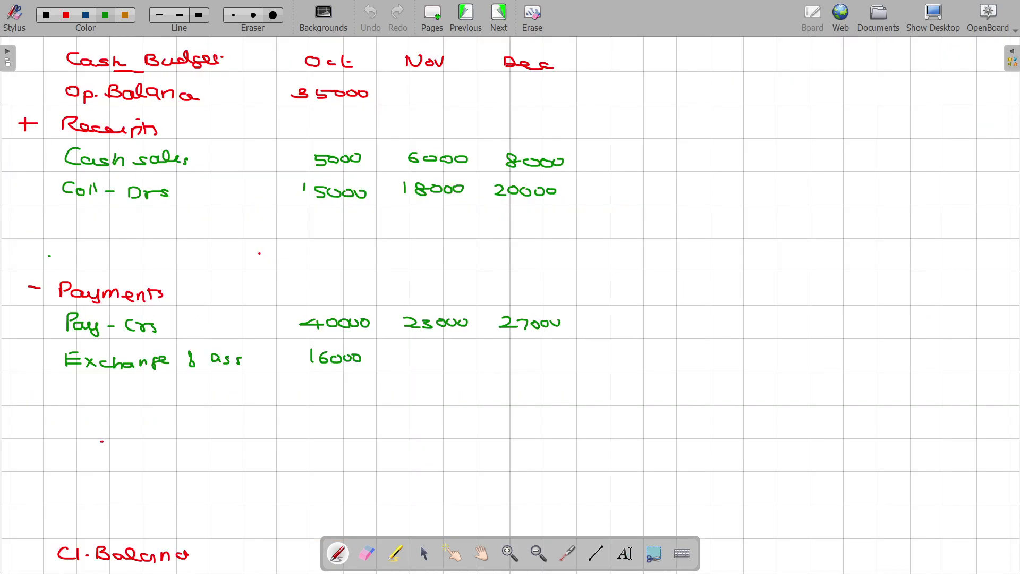
{"action": "key", "text": "Page_Down"}
{"action": "key", "text": "Page_Up"}
{"action": "key", "text": "Page_Up"}
{"action": "key", "text": "Page_Up"}
{"action": "key", "text": "Page_Down"}
{"action": "key", "text": "Page_Down"}
{"action": "left_click_drag", "start_coordinate": [70, 384], "coordinate": [83, 392]}
{"action": "mouse_move", "coordinate": [86, 389]}
{"action": "left_mouse_down"}
{"action": "mouse_move", "coordinate": [105, 398]}
{"action": "mouse_move", "coordinate": [129, 384]}
{"action": "mouse_move", "coordinate": [156, 397]}
{"action": "left_mouse_up"}
{"action": "left_click_drag", "start_coordinate": [181, 391], "coordinate": [263, 396]}
{"action": "left_click_drag", "start_coordinate": [270, 388], "coordinate": [270, 399]}
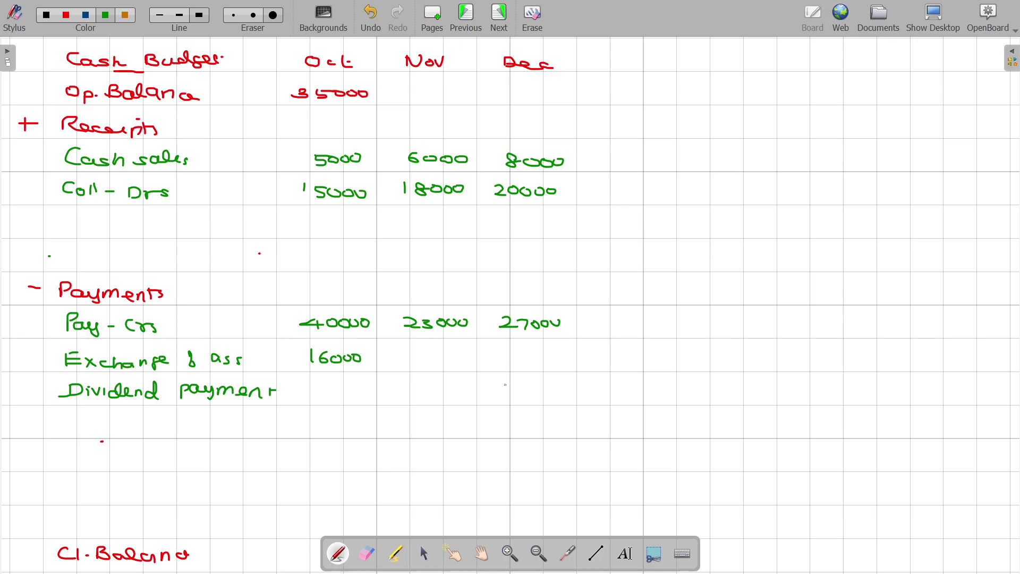
{"action": "mouse_move", "coordinate": [506, 383]}
{"action": "left_mouse_down"}
{"action": "mouse_move", "coordinate": [507, 395]}
{"action": "mouse_move", "coordinate": [534, 387]}
{"action": "left_mouse_up"}
{"action": "left_click_drag", "start_coordinate": [534, 389], "coordinate": [556, 392]}
Underline 'will be paid' in the expenses line and capture the whole expenses paragraph.
{"action": "key", "text": "Page_Up"}
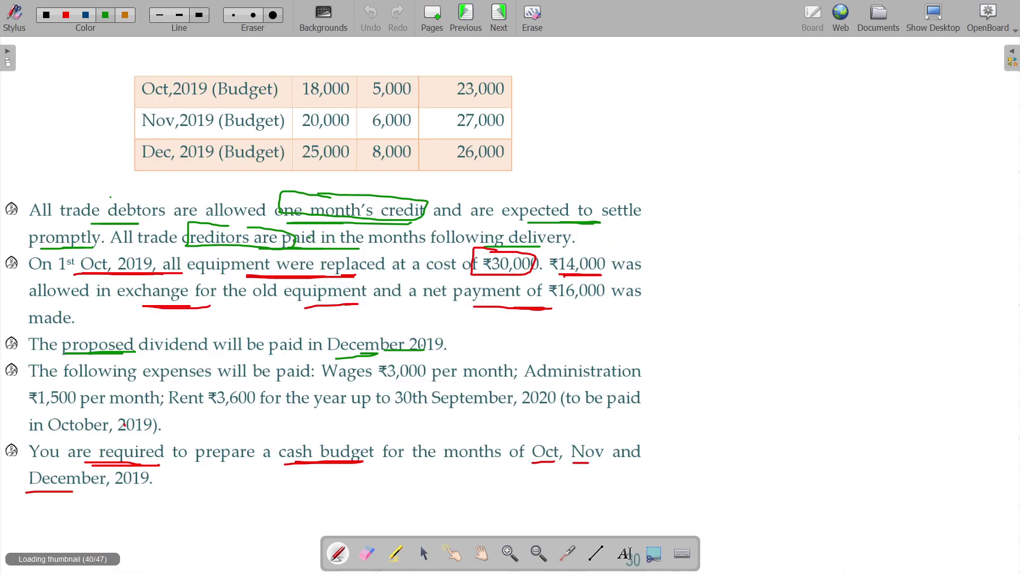
{"action": "left_click", "coordinate": [77, 394]}
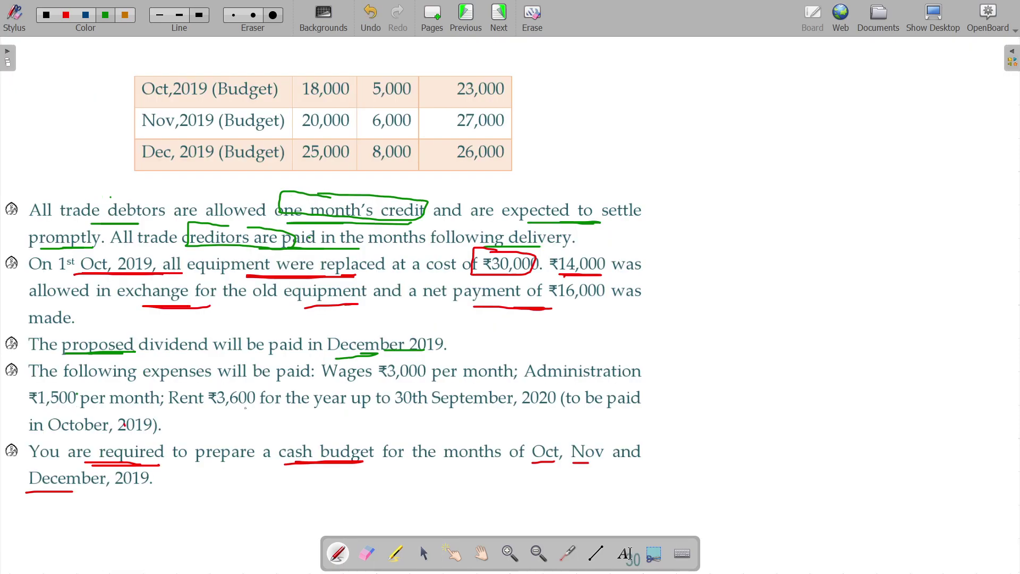
{"action": "left_click_drag", "start_coordinate": [238, 381], "coordinate": [449, 376]}
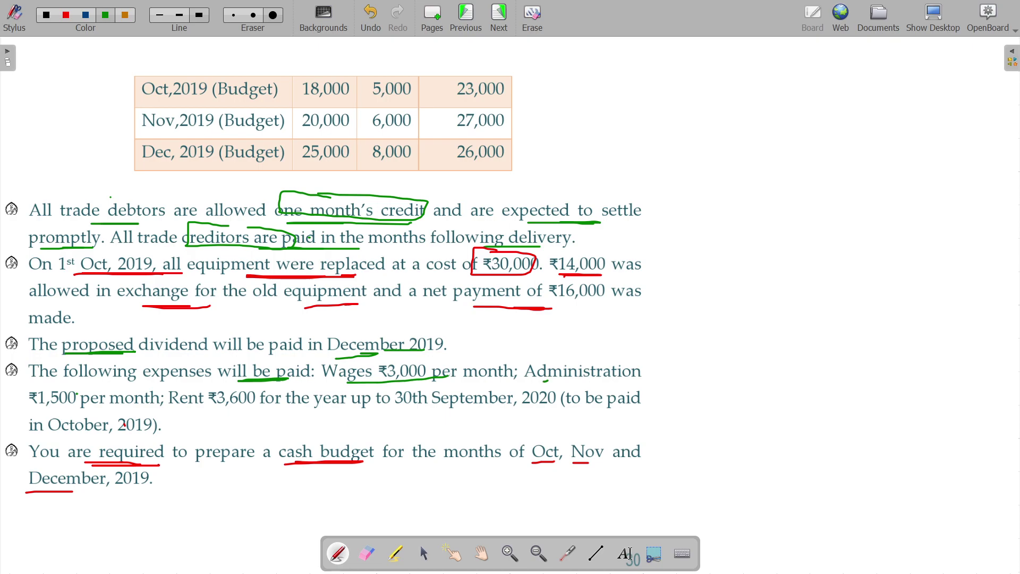
{"action": "left_click", "coordinate": [654, 553]}
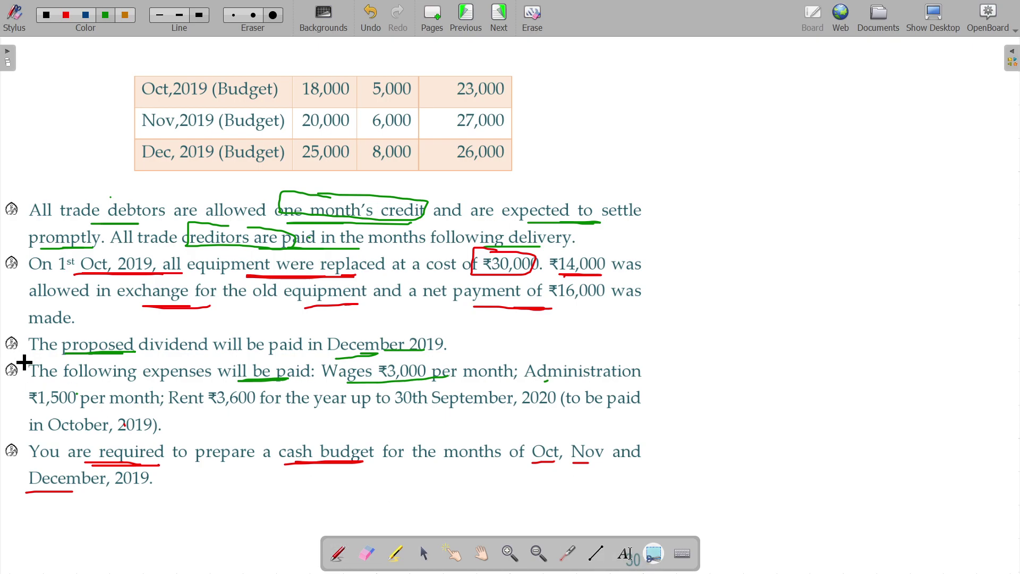
{"action": "left_click_drag", "start_coordinate": [22, 359], "coordinate": [663, 436]}
Place the captured expenses paragraph at the right of the budget page and underline 'year up to 30th September'.
{"action": "key", "text": "Page_Down"}
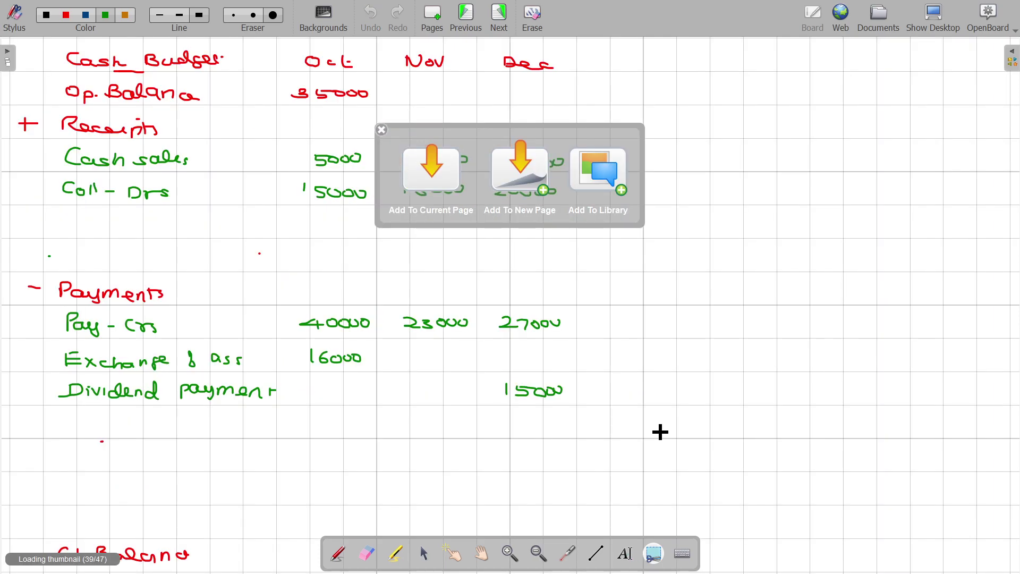
{"action": "left_click", "coordinate": [422, 169]}
{"action": "left_click_drag", "start_coordinate": [519, 282], "coordinate": [706, 241]}
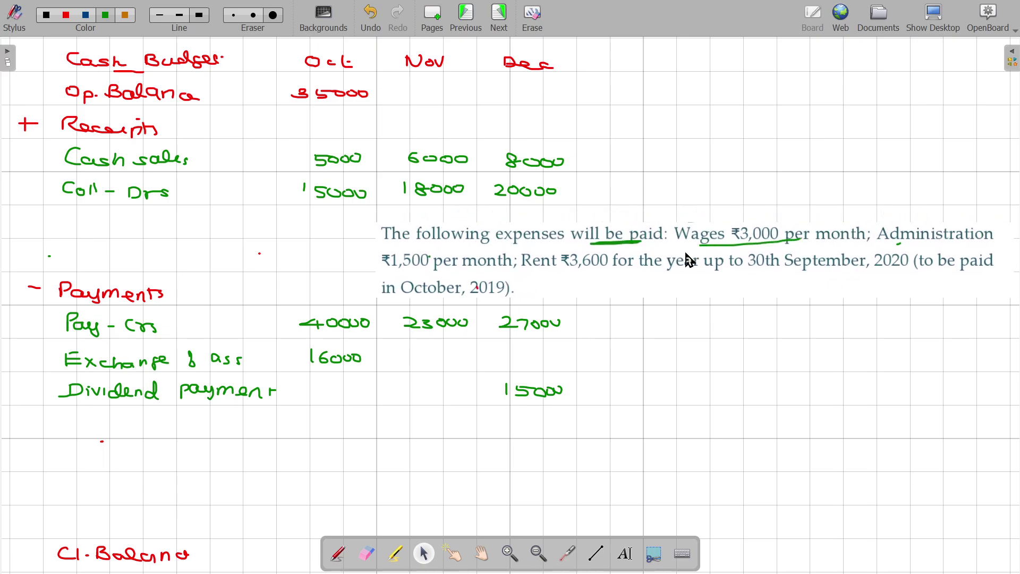
{"action": "left_click", "coordinate": [338, 554]}
{"action": "left_click_drag", "start_coordinate": [658, 272], "coordinate": [814, 271]}
{"action": "left_click_drag", "start_coordinate": [781, 273], "coordinate": [849, 275]}
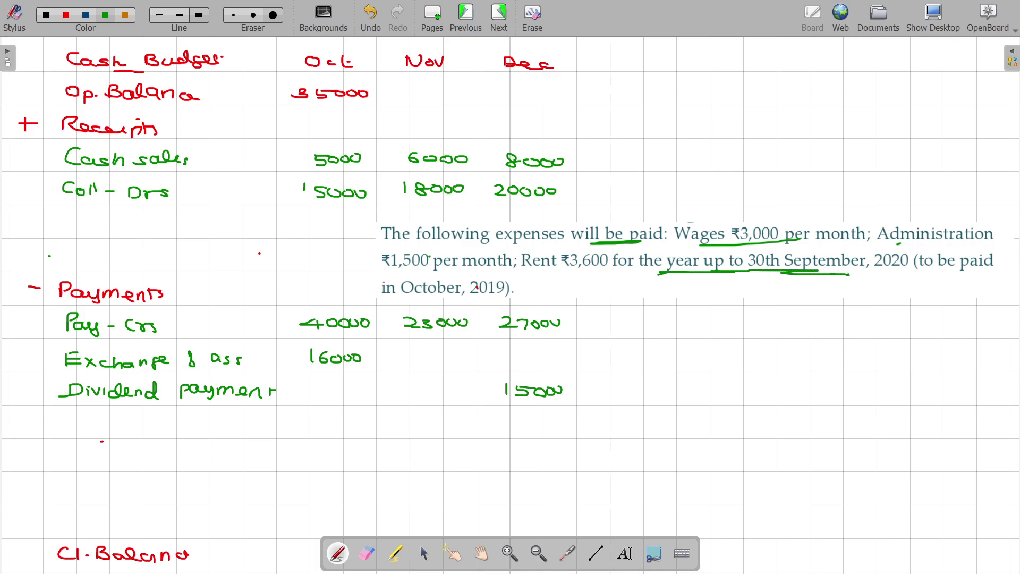
Write the Wages row with 3000 in each month.
{"action": "left_click_drag", "start_coordinate": [62, 410], "coordinate": [121, 426]}
{"action": "left_click_drag", "start_coordinate": [128, 420], "coordinate": [132, 428]}
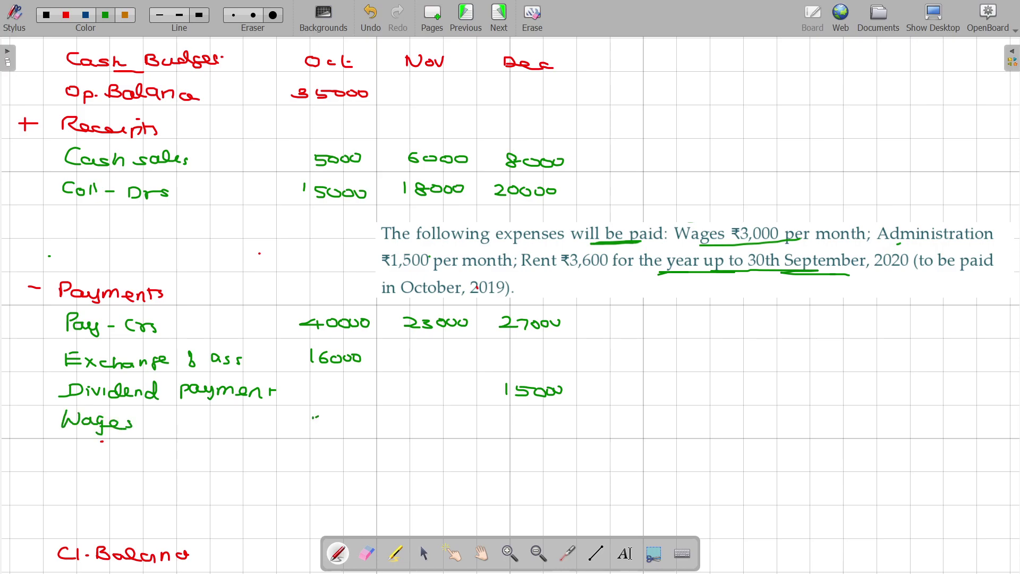
{"action": "mouse_move", "coordinate": [314, 417]}
{"action": "left_mouse_down"}
{"action": "mouse_move", "coordinate": [311, 428]}
{"action": "mouse_move", "coordinate": [557, 425]}
{"action": "left_mouse_up"}
Add the Admin row with 1500 in October, November and December.
{"action": "mouse_move", "coordinate": [56, 461]}
{"action": "left_mouse_down"}
{"action": "mouse_move", "coordinate": [60, 448]}
{"action": "mouse_move", "coordinate": [106, 461]}
{"action": "left_mouse_up"}
{"action": "left_click_drag", "start_coordinate": [109, 455], "coordinate": [123, 462]}
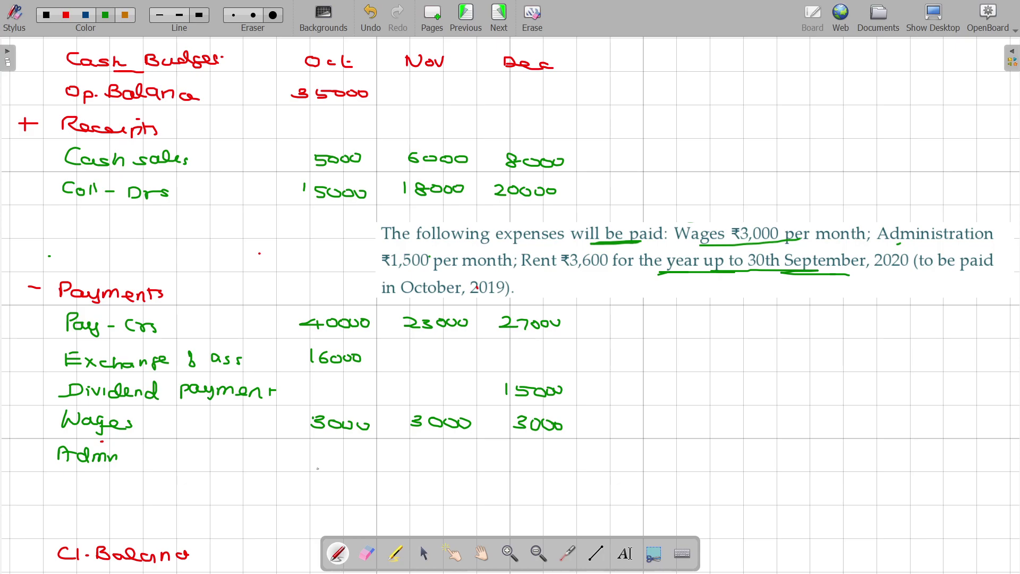
{"action": "left_click_drag", "start_coordinate": [317, 448], "coordinate": [316, 462]}
{"action": "mouse_move", "coordinate": [325, 451]}
{"action": "left_mouse_down"}
{"action": "mouse_move", "coordinate": [326, 461]}
{"action": "mouse_move", "coordinate": [341, 449]}
{"action": "left_mouse_up"}
{"action": "left_click_drag", "start_coordinate": [341, 452], "coordinate": [353, 452]}
{"action": "left_click_drag", "start_coordinate": [422, 449], "coordinate": [421, 463]}
{"action": "mouse_move", "coordinate": [431, 451]}
{"action": "left_mouse_down"}
{"action": "mouse_move", "coordinate": [439, 459]}
{"action": "mouse_move", "coordinate": [429, 462]}
{"action": "left_mouse_up"}
{"action": "left_click_drag", "start_coordinate": [441, 453], "coordinate": [522, 459]}
{"action": "mouse_move", "coordinate": [529, 450]}
{"action": "left_mouse_down"}
{"action": "mouse_move", "coordinate": [529, 458]}
{"action": "mouse_move", "coordinate": [541, 448]}
{"action": "left_mouse_up"}
{"action": "left_click_drag", "start_coordinate": [538, 451], "coordinate": [559, 450]}
Add the Rent row with 3600 in October and a dash for November.
{"action": "mouse_move", "coordinate": [60, 482]}
{"action": "left_mouse_down"}
{"action": "mouse_move", "coordinate": [61, 496]}
{"action": "mouse_move", "coordinate": [99, 493]}
{"action": "left_mouse_up"}
{"action": "left_click_drag", "start_coordinate": [102, 485], "coordinate": [103, 495]}
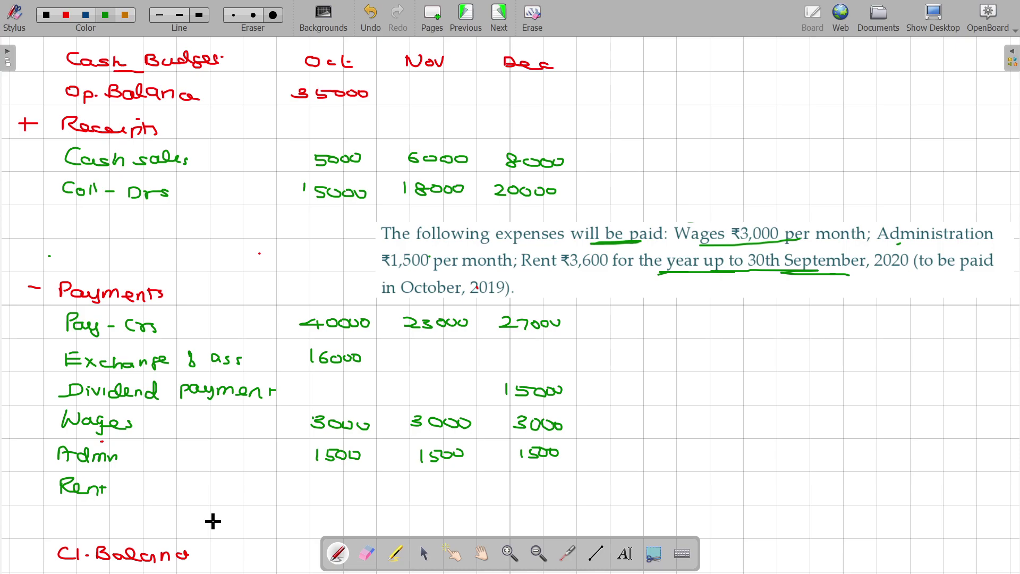
{"action": "mouse_move", "coordinate": [321, 484]}
{"action": "left_mouse_down"}
{"action": "mouse_move", "coordinate": [329, 491]}
{"action": "mouse_move", "coordinate": [316, 495]}
{"action": "left_mouse_up"}
{"action": "left_click_drag", "start_coordinate": [343, 484], "coordinate": [361, 494]}
{"action": "mouse_move", "coordinate": [364, 487]}
{"action": "left_mouse_down"}
{"action": "mouse_move", "coordinate": [371, 494]}
{"action": "mouse_move", "coordinate": [374, 486]}
{"action": "left_mouse_up"}
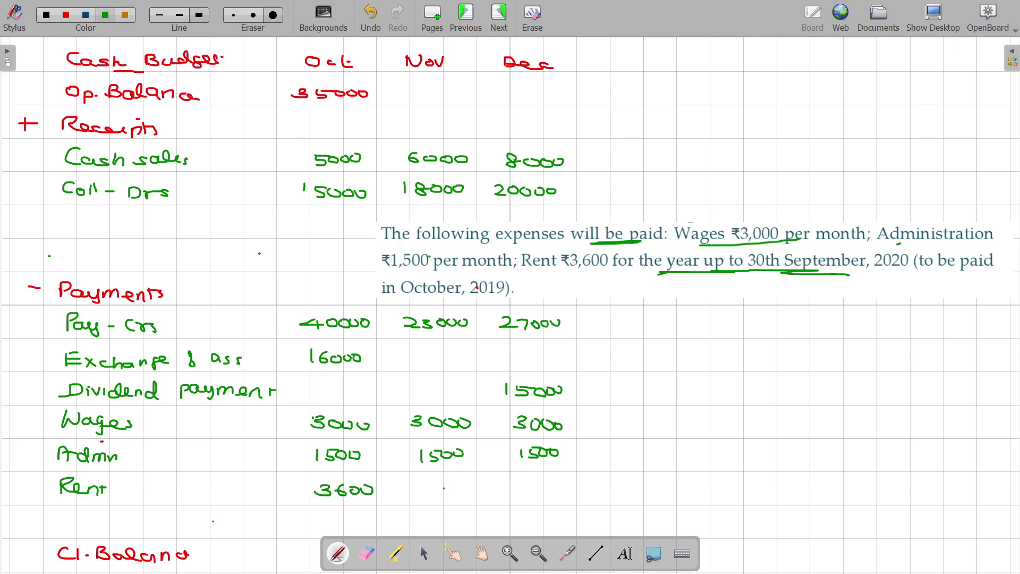
{"action": "left_click_drag", "start_coordinate": [444, 488], "coordinate": [458, 488]}
Fill the empty payment cells, including December's Exchange cell, with dashes.
{"action": "left_click_drag", "start_coordinate": [336, 391], "coordinate": [350, 391]}
{"action": "mouse_move", "coordinate": [443, 394]}
{"action": "left_mouse_down"}
{"action": "mouse_move", "coordinate": [453, 392]}
{"action": "mouse_move", "coordinate": [451, 364]}
{"action": "left_mouse_up"}
{"action": "left_click", "coordinate": [523, 359]}
{"action": "left_click_drag", "start_coordinate": [523, 359], "coordinate": [531, 359]}
{"action": "left_click", "coordinate": [424, 554]}
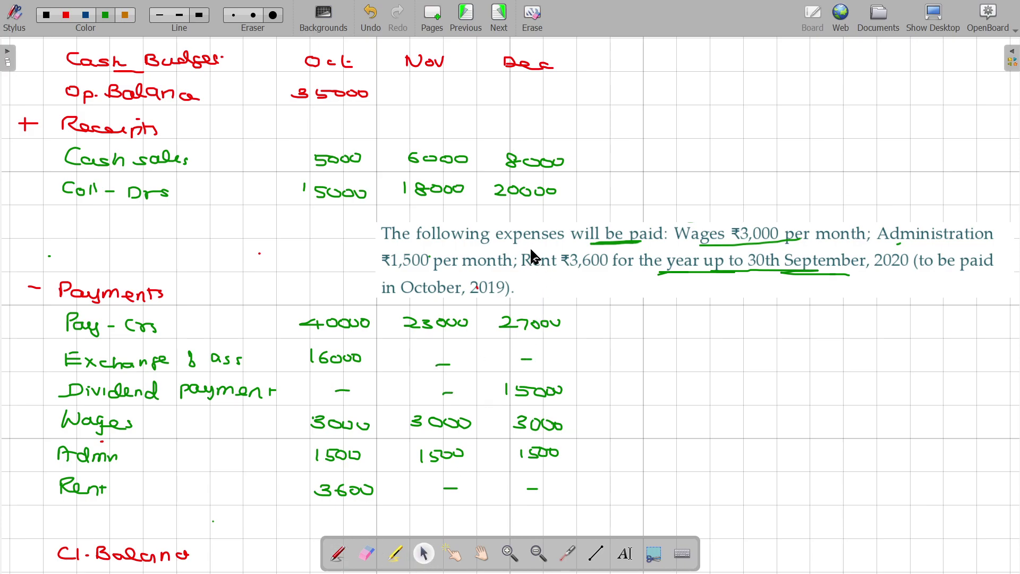
Delete the pasted expenses paragraph and erase its leftover green underline.
{"action": "left_click", "coordinate": [467, 256]}
{"action": "key", "text": "Delete"}
{"action": "left_click", "coordinate": [367, 554]}
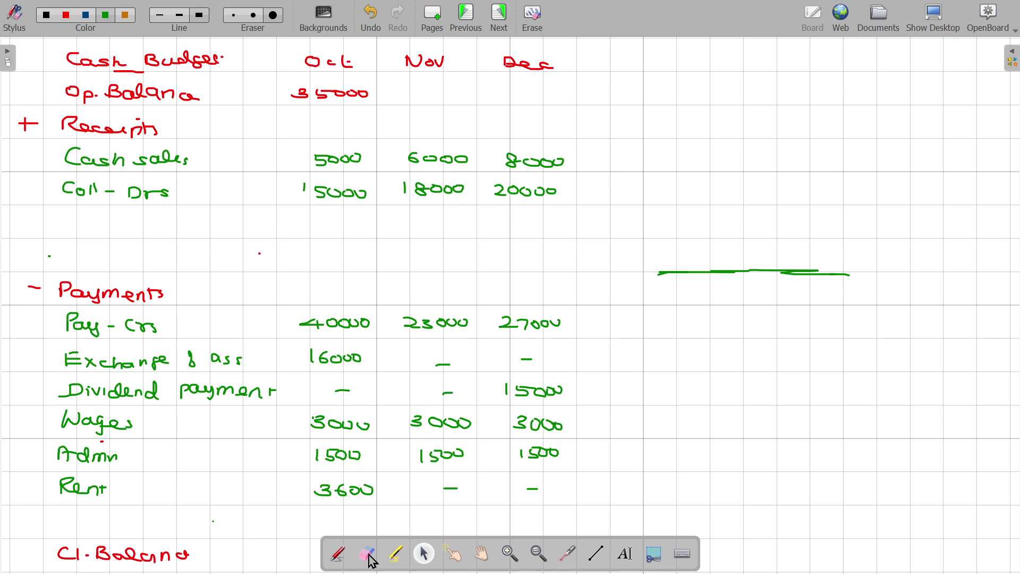
{"action": "left_click_drag", "start_coordinate": [693, 274], "coordinate": [913, 274]}
Circle 'cash budget for' on the question page, mark the balance sheet, then return to the budget.
{"action": "key", "text": "Page_Up"}
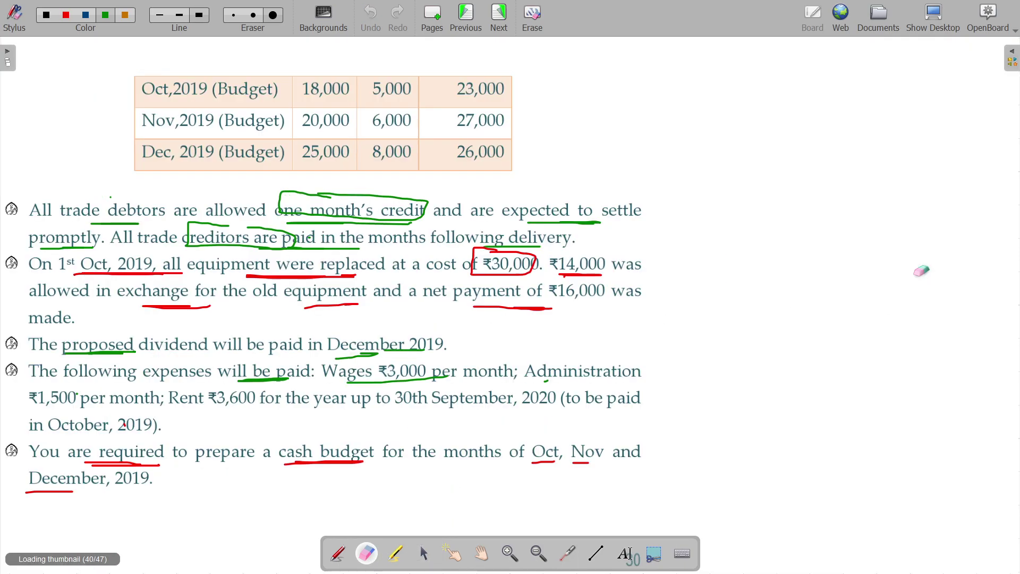
{"action": "left_click", "coordinate": [338, 554]}
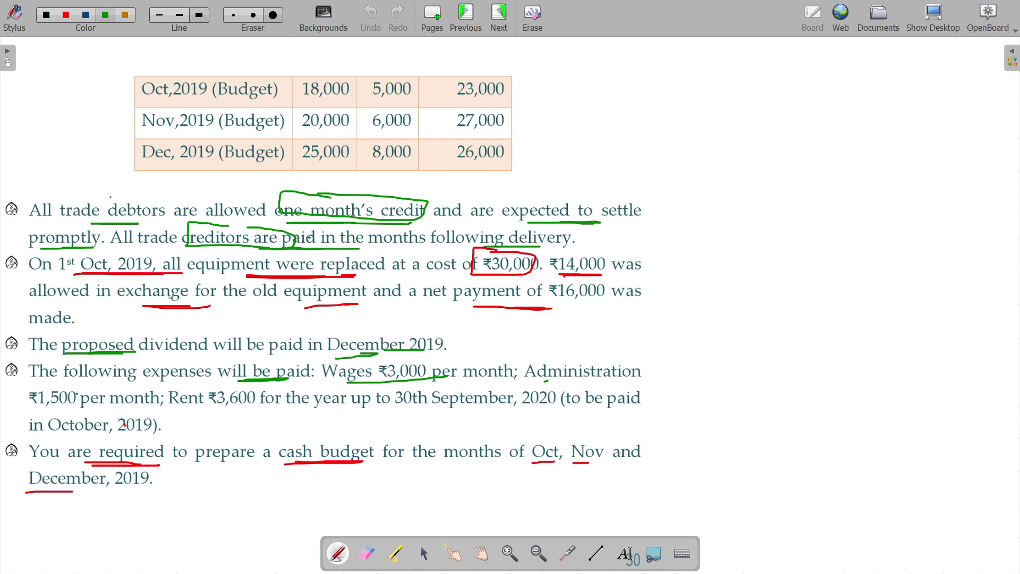
{"action": "mouse_move", "coordinate": [345, 427]}
{"action": "left_mouse_down"}
{"action": "mouse_move", "coordinate": [376, 422]}
{"action": "mouse_move", "coordinate": [319, 418]}
{"action": "left_mouse_up"}
{"action": "key", "text": "Page_Up"}
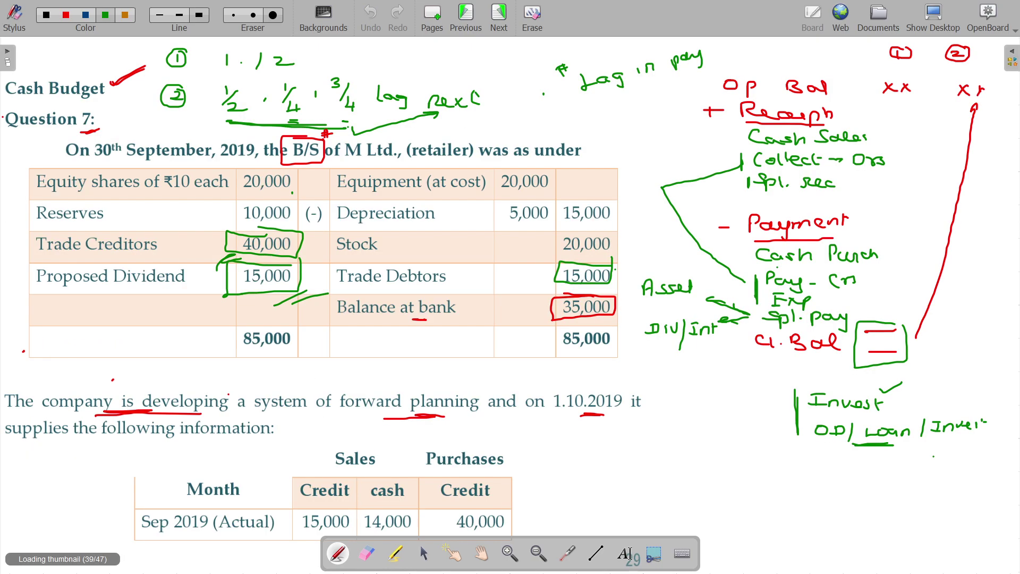
{"action": "left_click_drag", "start_coordinate": [42, 189], "coordinate": [257, 347]}
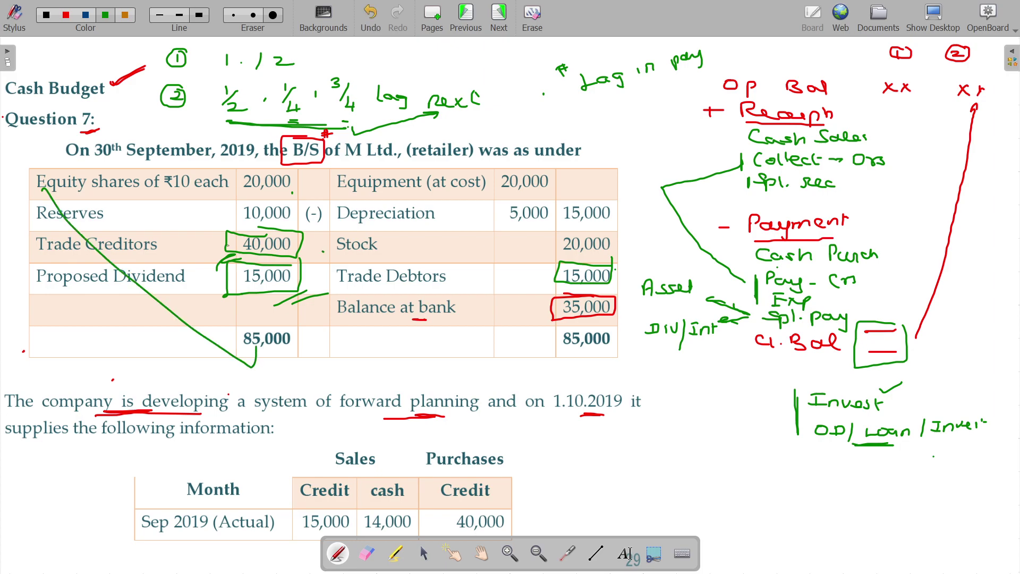
{"action": "key", "text": "Page_Down"}
{"action": "key", "text": "Page_Down"}
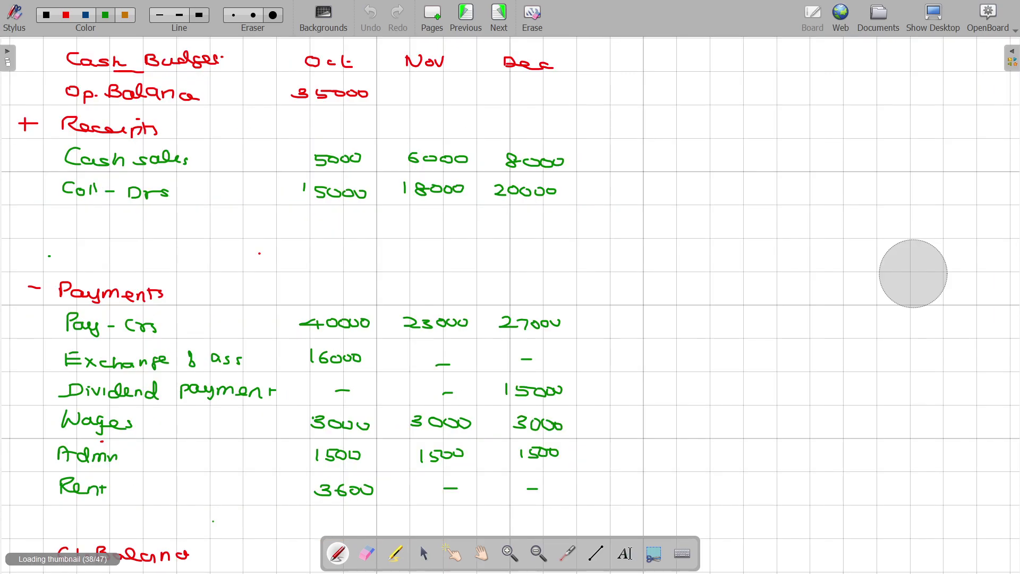
{"action": "left_click", "coordinate": [15, 15]}
In red, rule and write the October receipts total of 55000.
{"action": "left_click", "coordinate": [65, 15]}
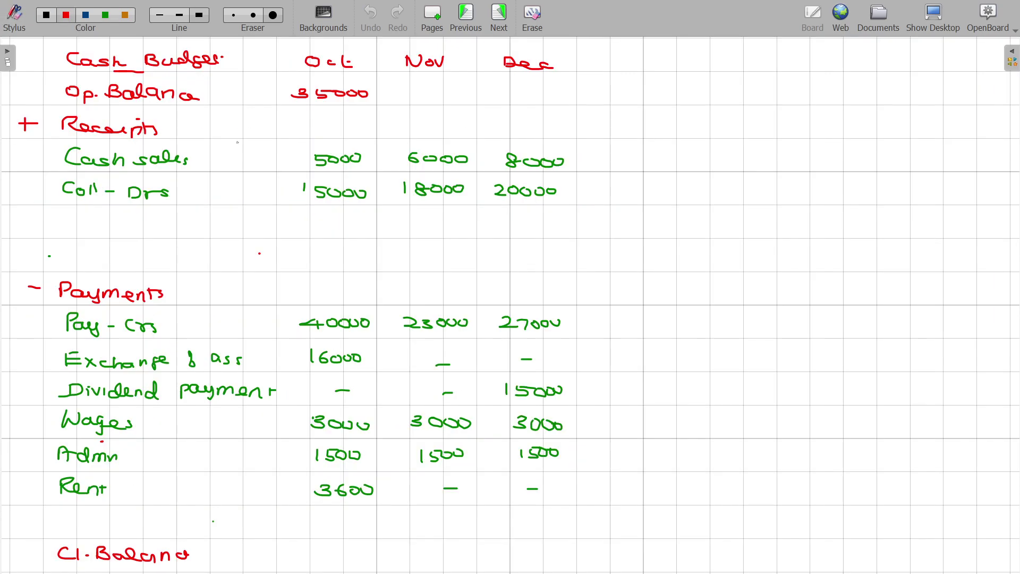
{"action": "left_click_drag", "start_coordinate": [285, 209], "coordinate": [367, 209]}
{"action": "left_click_drag", "start_coordinate": [284, 236], "coordinate": [358, 237]}
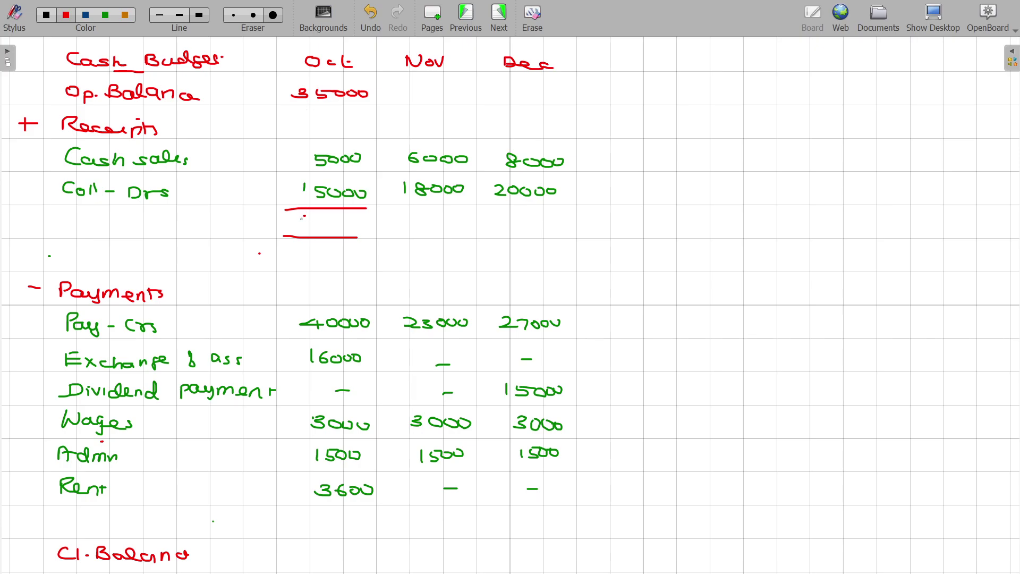
{"action": "mouse_move", "coordinate": [299, 217]}
{"action": "left_mouse_down"}
{"action": "mouse_move", "coordinate": [307, 230]}
{"action": "mouse_move", "coordinate": [346, 225]}
{"action": "left_mouse_up"}
{"action": "left_click_drag", "start_coordinate": [348, 224], "coordinate": [356, 225]}
Rule and write the October payments total, correcting it to 64100.
{"action": "left_click_drag", "start_coordinate": [292, 505], "coordinate": [376, 506]}
{"action": "left_click_drag", "start_coordinate": [290, 541], "coordinate": [366, 539]}
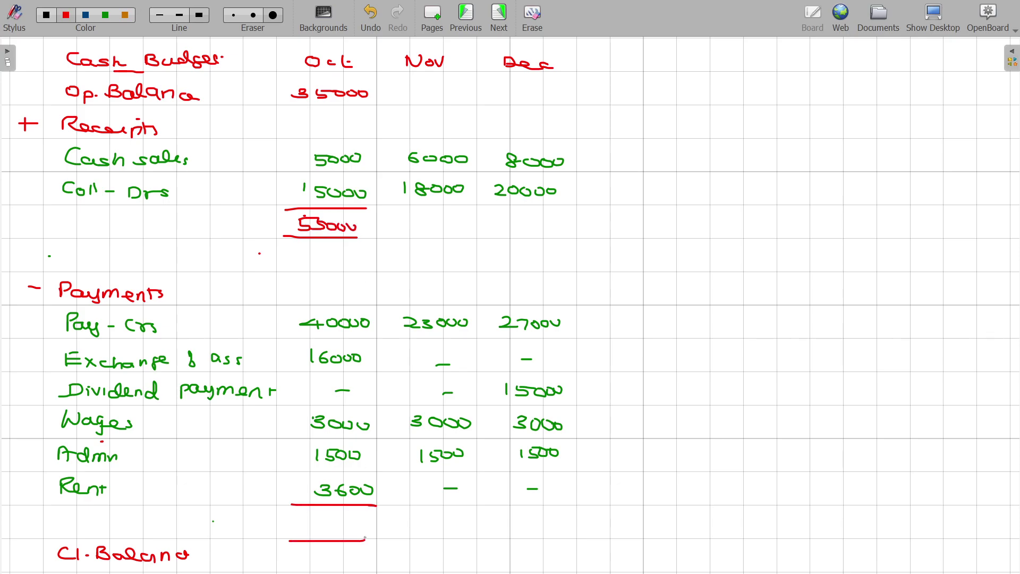
{"action": "mouse_move", "coordinate": [312, 516]}
{"action": "left_mouse_down"}
{"action": "mouse_move", "coordinate": [304, 526]}
{"action": "mouse_move", "coordinate": [336, 532]}
{"action": "left_mouse_up"}
{"action": "left_click_drag", "start_coordinate": [347, 522], "coordinate": [358, 521]}
{"action": "mouse_move", "coordinate": [317, 551]}
{"action": "left_mouse_down"}
{"action": "mouse_move", "coordinate": [315, 563]}
{"action": "mouse_move", "coordinate": [333, 550]}
{"action": "mouse_move", "coordinate": [333, 559]}
{"action": "left_mouse_up"}
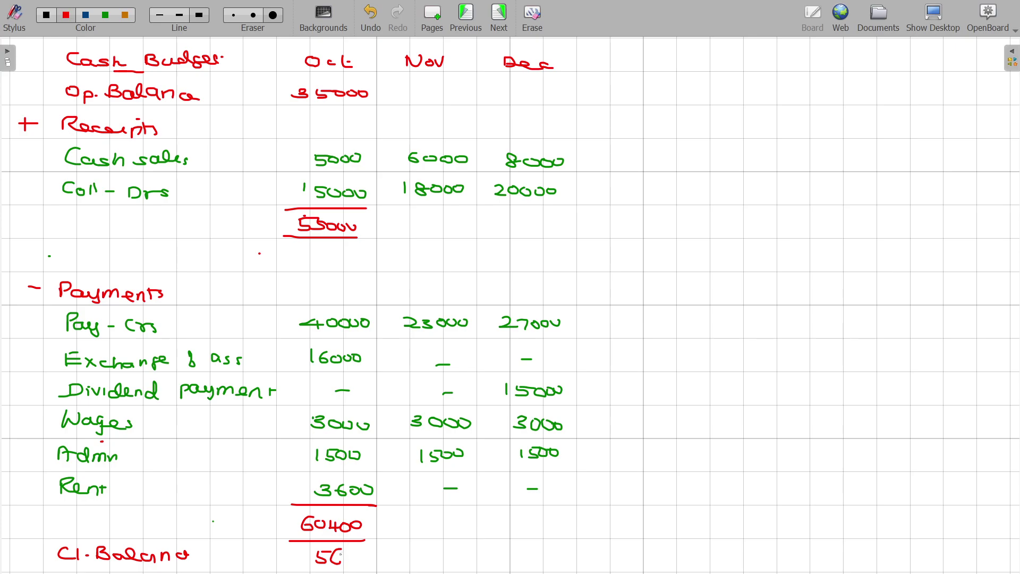
{"action": "key", "text": "ctrl+z"}
{"action": "key", "text": "ctrl+z"}
{"action": "key", "text": "ctrl+z"}
{"action": "key", "text": "ctrl+z"}
{"action": "key", "text": "ctrl+z"}
{"action": "key", "text": "ctrl+z"}
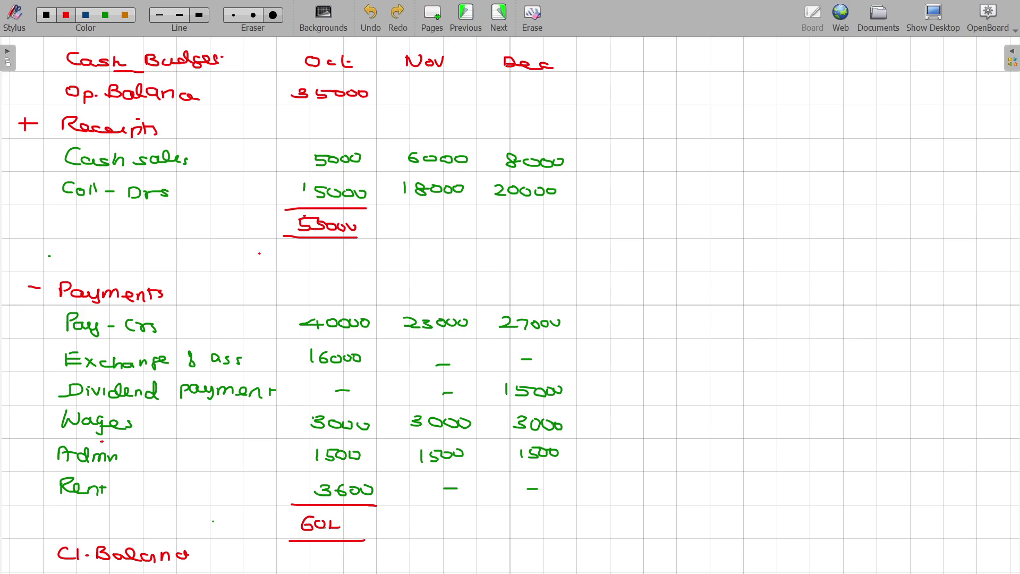
{"action": "key", "text": "ctrl+z"}
{"action": "key", "text": "ctrl+z"}
{"action": "left_click_drag", "start_coordinate": [321, 518], "coordinate": [332, 538]}
{"action": "mouse_move", "coordinate": [340, 522]}
{"action": "left_mouse_down"}
{"action": "mouse_move", "coordinate": [340, 532]}
{"action": "mouse_move", "coordinate": [360, 523]}
{"action": "mouse_move", "coordinate": [329, 565]}
{"action": "mouse_move", "coordinate": [357, 554]}
{"action": "mouse_move", "coordinate": [314, 569]}
{"action": "left_mouse_up"}
Mark October's closing balance (9100) as OD and carry it to November's opening balance.
{"action": "left_click_drag", "start_coordinate": [360, 546], "coordinate": [362, 568]}
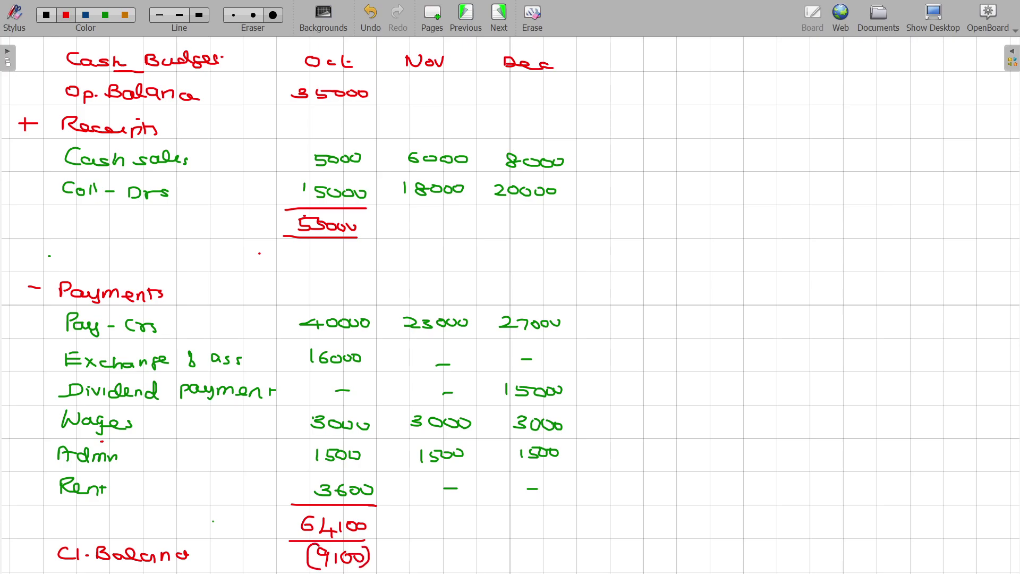
{"action": "mouse_move", "coordinate": [223, 551]}
{"action": "left_mouse_down"}
{"action": "mouse_move", "coordinate": [217, 559]}
{"action": "mouse_move", "coordinate": [229, 552]}
{"action": "left_mouse_up"}
{"action": "mouse_move", "coordinate": [232, 552]}
{"action": "left_mouse_down"}
{"action": "mouse_move", "coordinate": [234, 564]}
{"action": "mouse_move", "coordinate": [210, 568]}
{"action": "left_mouse_up"}
{"action": "mouse_move", "coordinate": [421, 93]}
{"action": "left_mouse_down"}
{"action": "mouse_move", "coordinate": [456, 91]}
{"action": "mouse_move", "coordinate": [460, 103]}
{"action": "mouse_move", "coordinate": [412, 102]}
{"action": "left_mouse_up"}
Rule and write November's receipts total of 14900.
{"action": "left_click_drag", "start_coordinate": [388, 209], "coordinate": [464, 202]}
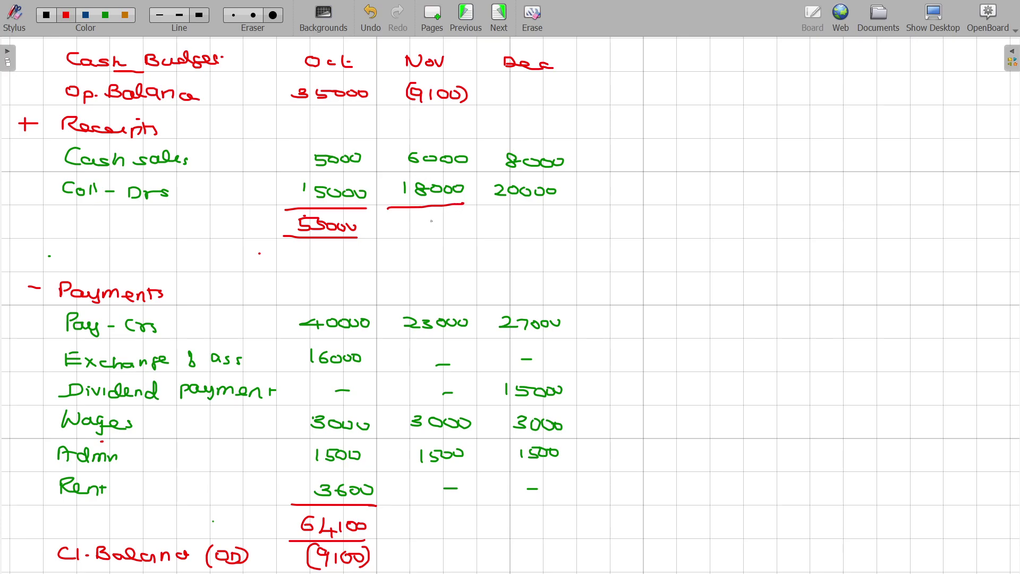
{"action": "left_click_drag", "start_coordinate": [400, 235], "coordinate": [465, 235]}
{"action": "left_click_drag", "start_coordinate": [411, 215], "coordinate": [410, 224]}
{"action": "mouse_move", "coordinate": [421, 218]}
{"action": "left_mouse_down"}
{"action": "mouse_move", "coordinate": [431, 236]}
{"action": "mouse_move", "coordinate": [465, 217]}
{"action": "left_mouse_up"}
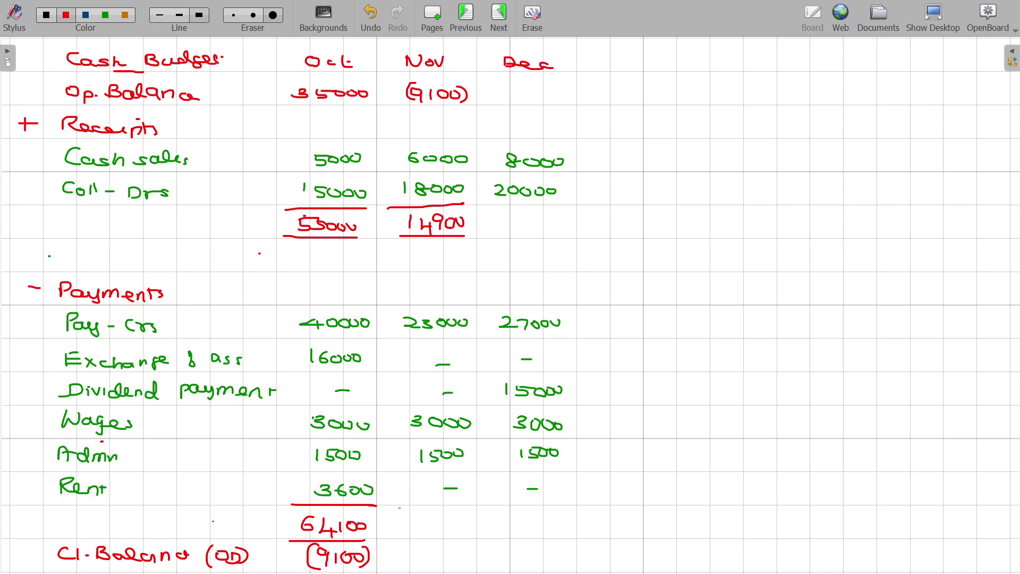
Rule and write November's payments total 27500 and closing balance (12600).
{"action": "left_click_drag", "start_coordinate": [398, 507], "coordinate": [473, 508]}
{"action": "left_click_drag", "start_coordinate": [400, 540], "coordinate": [461, 539]}
{"action": "mouse_move", "coordinate": [403, 519]}
{"action": "left_mouse_down"}
{"action": "mouse_move", "coordinate": [424, 531]}
{"action": "mouse_move", "coordinate": [445, 519]}
{"action": "left_mouse_up"}
{"action": "left_click_drag", "start_coordinate": [452, 521], "coordinate": [464, 523]}
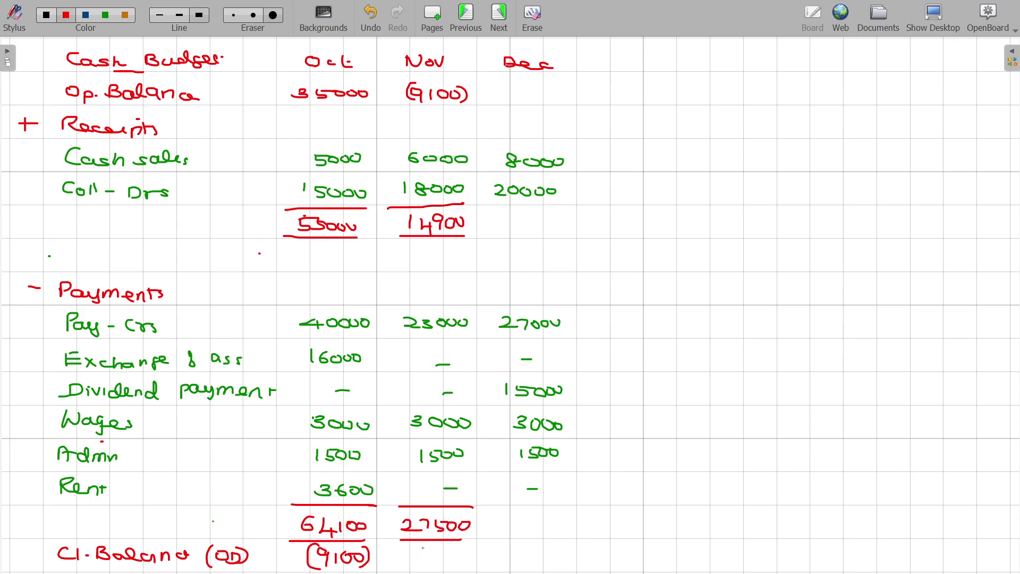
{"action": "mouse_move", "coordinate": [411, 549]}
{"action": "left_mouse_down"}
{"action": "mouse_move", "coordinate": [411, 560]}
{"action": "mouse_move", "coordinate": [432, 559]}
{"action": "mouse_move", "coordinate": [461, 548]}
{"action": "mouse_move", "coordinate": [468, 564]}
{"action": "mouse_move", "coordinate": [404, 561]}
{"action": "left_mouse_up"}
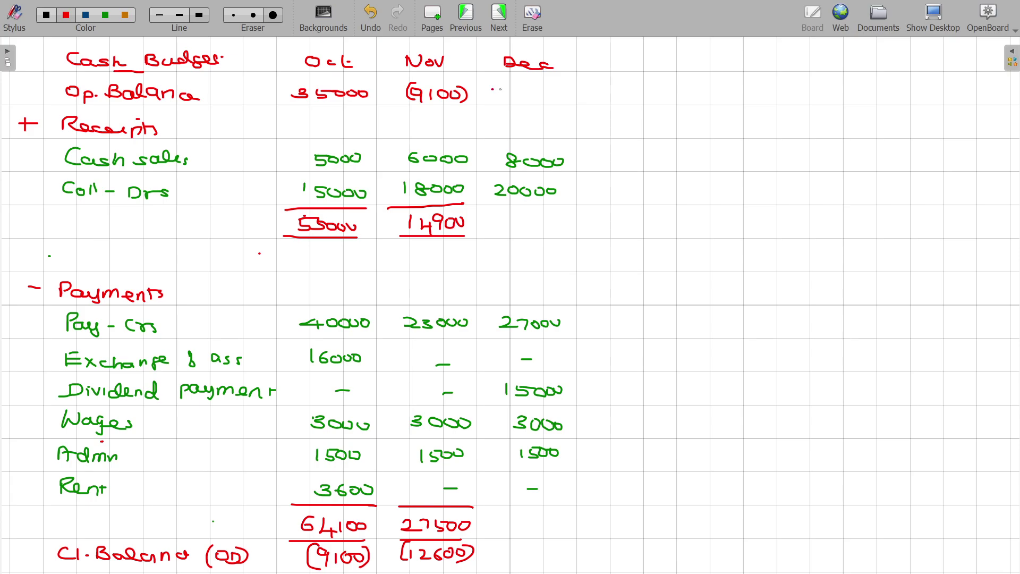
Carry 12600 into December's opening balance.
{"action": "mouse_move", "coordinate": [498, 88]}
{"action": "left_mouse_down"}
{"action": "mouse_move", "coordinate": [499, 101]}
{"action": "mouse_move", "coordinate": [521, 101]}
{"action": "left_mouse_up"}
{"action": "left_click_drag", "start_coordinate": [533, 88], "coordinate": [533, 96]}
{"action": "left_click_drag", "start_coordinate": [544, 94], "coordinate": [547, 94]}
{"action": "left_click_drag", "start_coordinate": [554, 93], "coordinate": [562, 94]}
Rule and write December's receipts total of 15400.
{"action": "left_click_drag", "start_coordinate": [496, 206], "coordinate": [569, 209]}
{"action": "left_click_drag", "start_coordinate": [493, 234], "coordinate": [560, 237]}
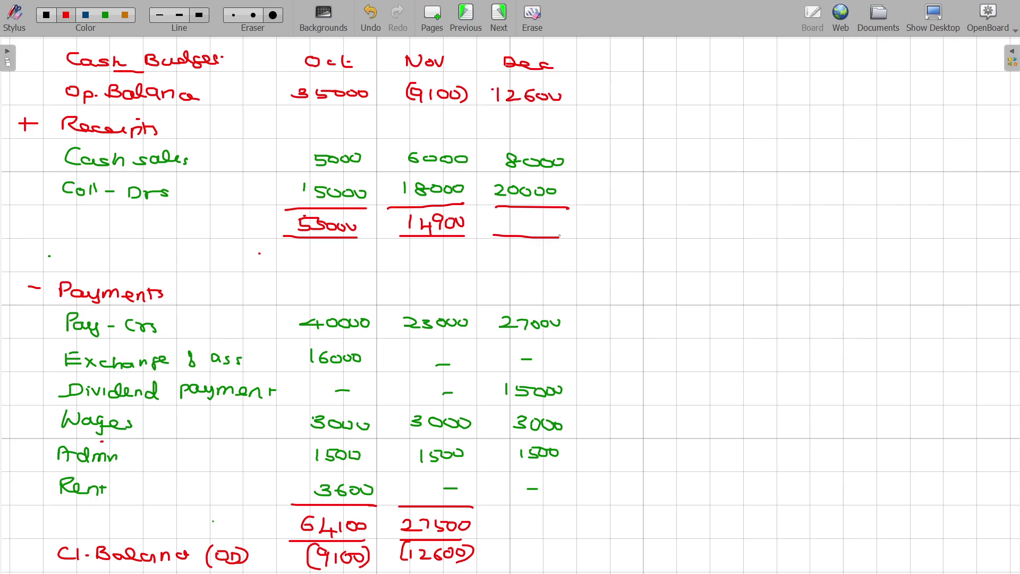
{"action": "left_click_drag", "start_coordinate": [510, 216], "coordinate": [511, 230]}
{"action": "mouse_move", "coordinate": [515, 219]}
{"action": "left_mouse_down"}
{"action": "mouse_move", "coordinate": [526, 228]}
{"action": "mouse_move", "coordinate": [535, 218]}
{"action": "left_mouse_up"}
{"action": "left_click_drag", "start_coordinate": [538, 217], "coordinate": [546, 231]}
{"action": "left_click_drag", "start_coordinate": [550, 219], "coordinate": [563, 227]}
{"action": "left_click_drag", "start_coordinate": [563, 216], "coordinate": [573, 228]}
Rule and write December's payments total 46500 and closing overdraft (31100).
{"action": "left_click_drag", "start_coordinate": [500, 506], "coordinate": [567, 508]}
{"action": "left_click_drag", "start_coordinate": [502, 540], "coordinate": [571, 537]}
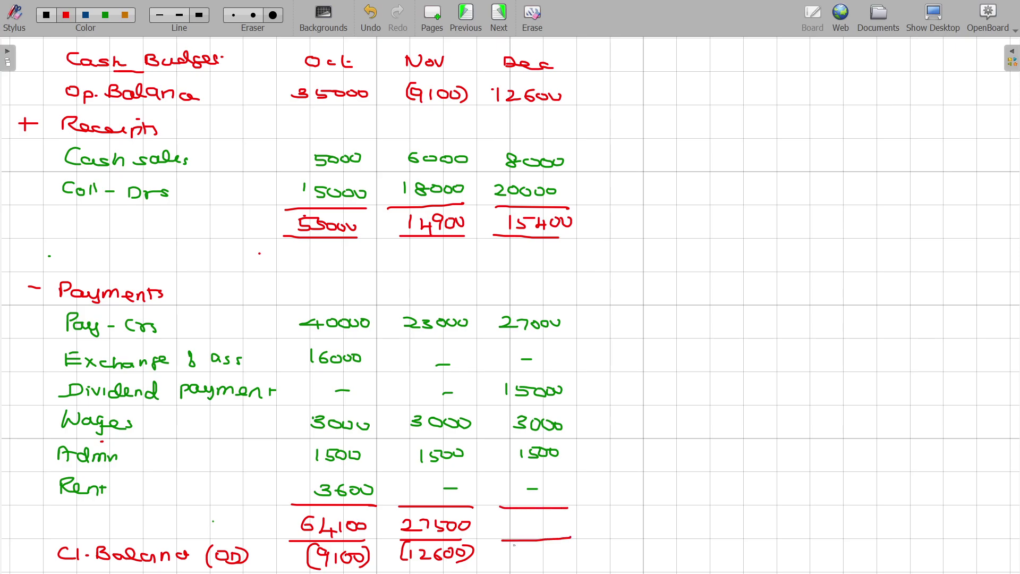
{"action": "left_click_drag", "start_coordinate": [515, 520], "coordinate": [526, 528]}
{"action": "mouse_move", "coordinate": [521, 521]}
{"action": "left_mouse_down"}
{"action": "mouse_move", "coordinate": [522, 532]}
{"action": "mouse_move", "coordinate": [543, 531]}
{"action": "left_mouse_up"}
{"action": "left_click_drag", "start_coordinate": [544, 521], "coordinate": [572, 523]}
{"action": "mouse_move", "coordinate": [509, 550]}
{"action": "left_mouse_down"}
{"action": "mouse_move", "coordinate": [521, 555]}
{"action": "mouse_move", "coordinate": [510, 562]}
{"action": "left_mouse_up"}
{"action": "mouse_move", "coordinate": [530, 551]}
{"action": "left_mouse_down"}
{"action": "mouse_move", "coordinate": [540, 566]}
{"action": "mouse_move", "coordinate": [550, 555]}
{"action": "left_mouse_up"}
{"action": "left_click_drag", "start_coordinate": [560, 554], "coordinate": [558, 567]}
{"action": "mouse_move", "coordinate": [507, 546]}
{"action": "left_mouse_down"}
{"action": "mouse_move", "coordinate": [493, 552]}
{"action": "mouse_move", "coordinate": [507, 570]}
{"action": "left_mouse_up"}
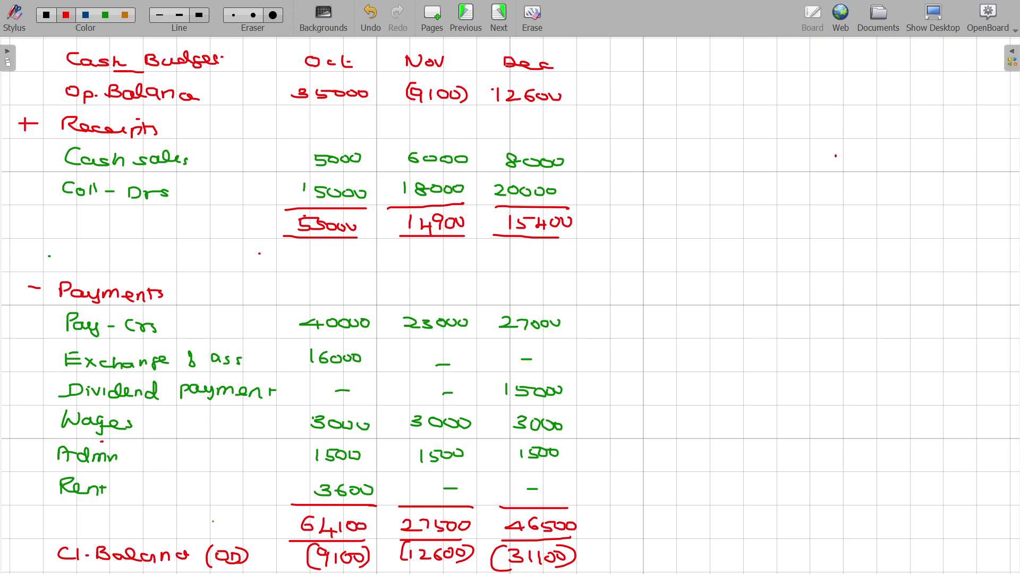
{"action": "left_click_drag", "start_coordinate": [836, 156], "coordinate": [752, 307]}
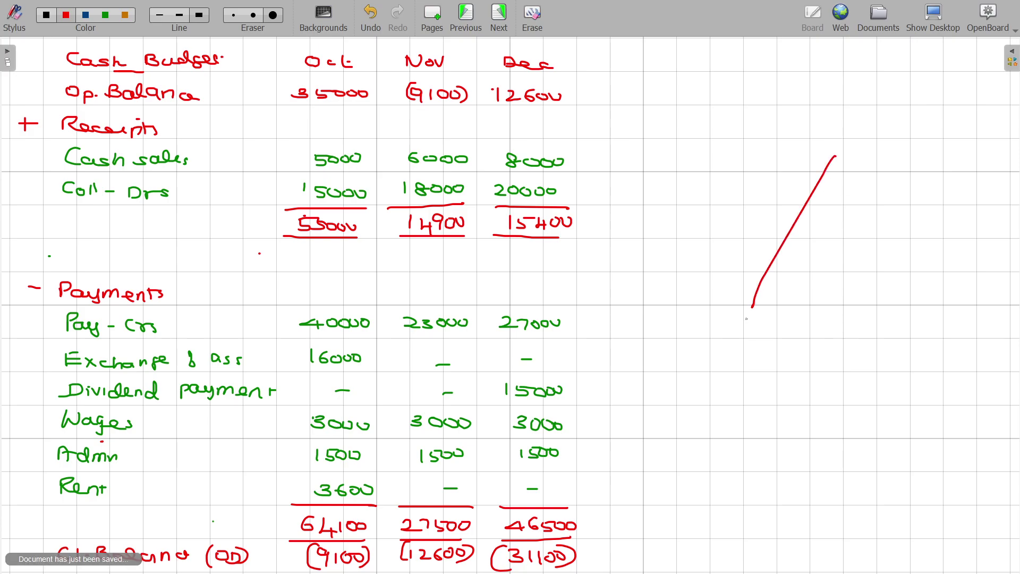